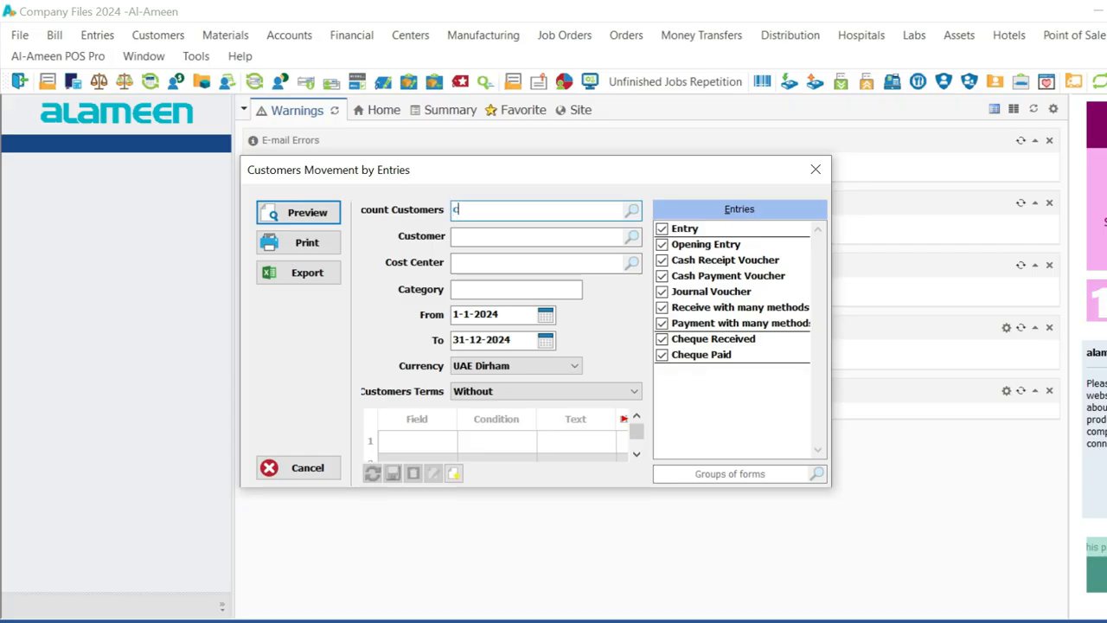
Step: Set the customers account of the Customers Movement by Entries report to 121-Clients
type("l")
key("Return")
key("Escape")
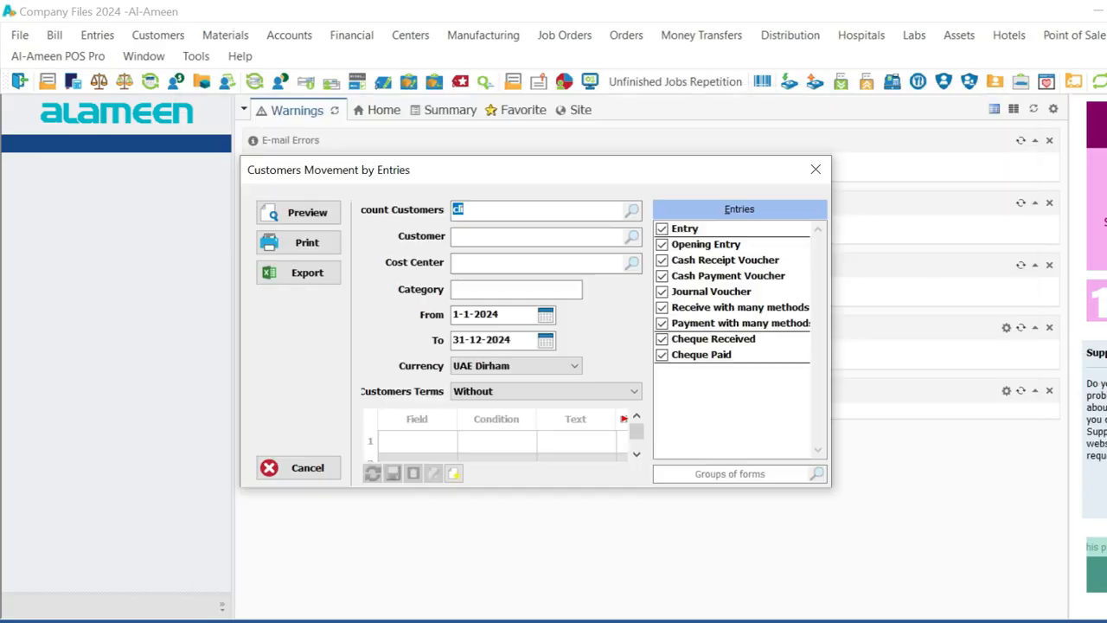
key("Return")
key("Tab")
key("Tab")
key("Tab")
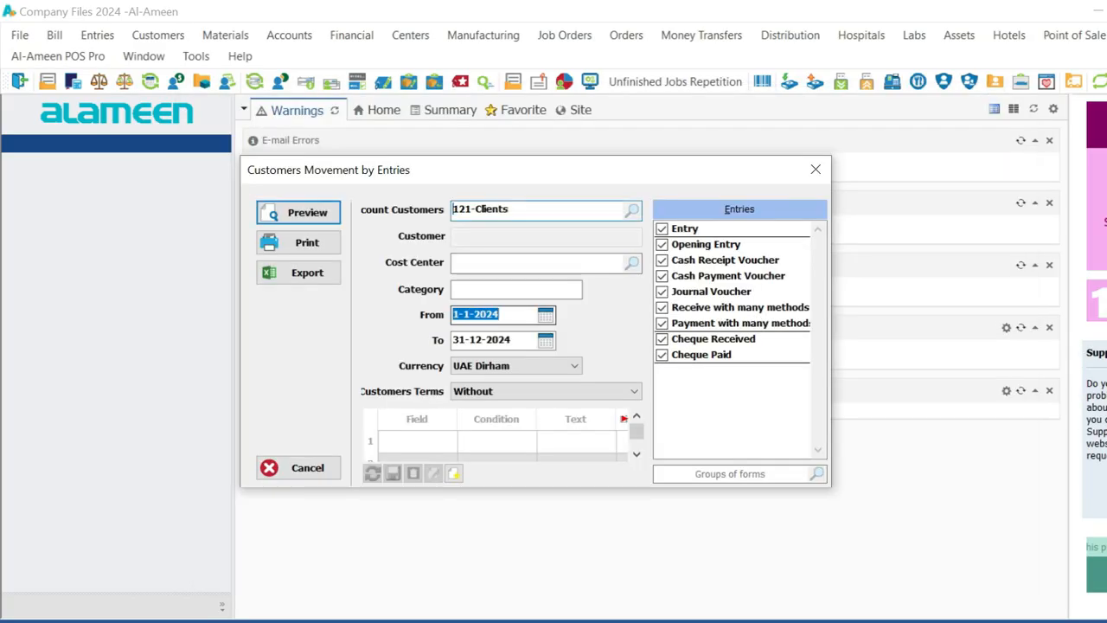
key("Tab")
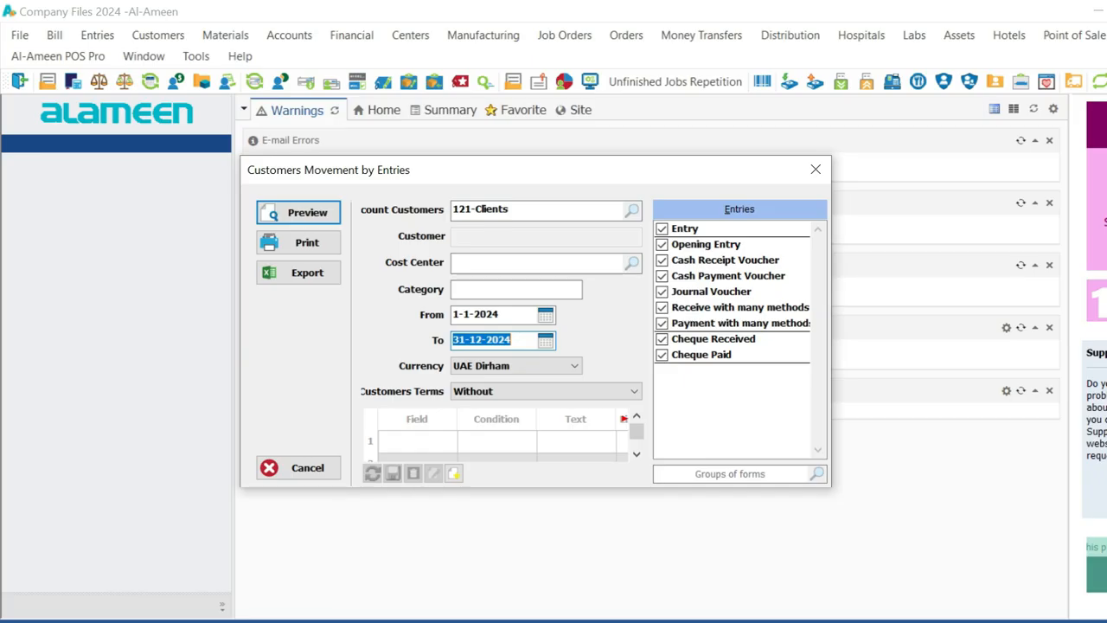
Step: Check the cost center, entry types and date range, and preview the Customers Movement by Entries report
left_click(536, 262)
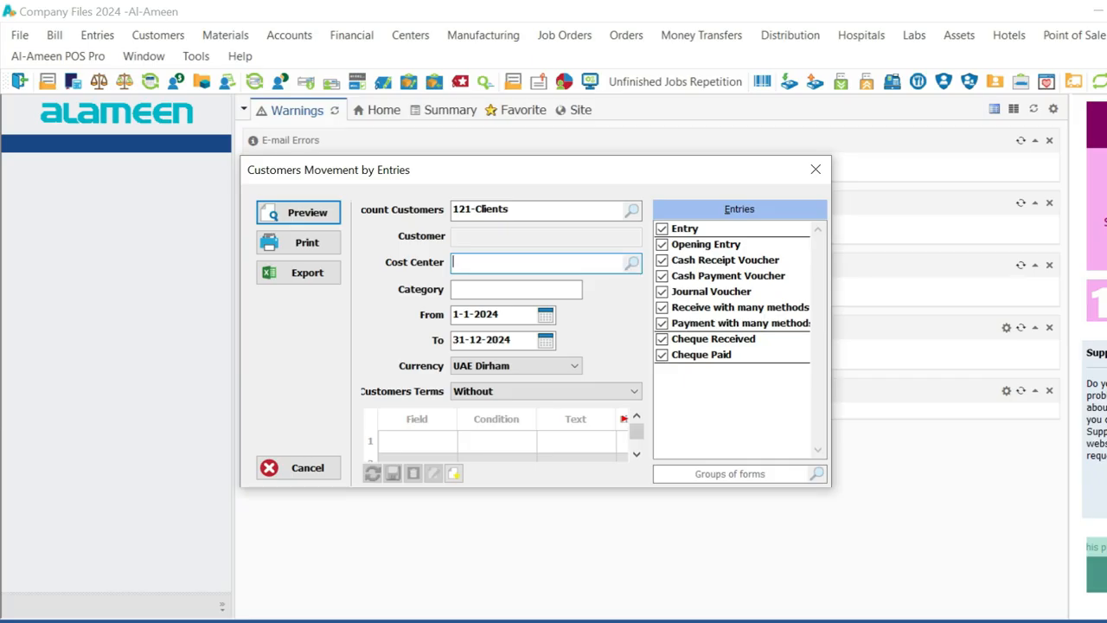
left_click(685, 228)
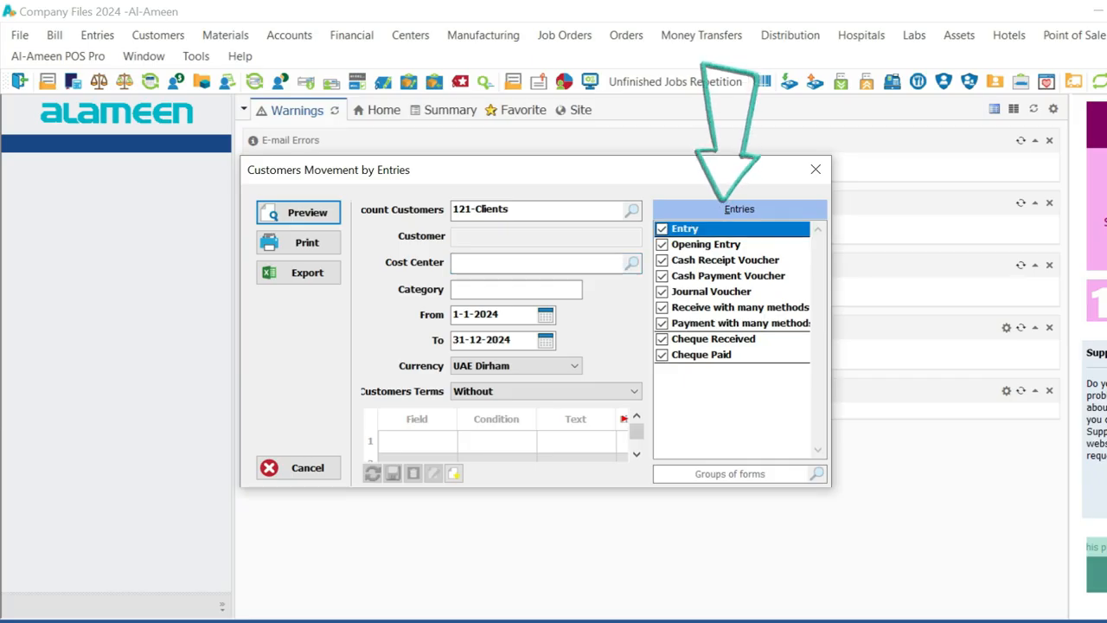
left_click(480, 314)
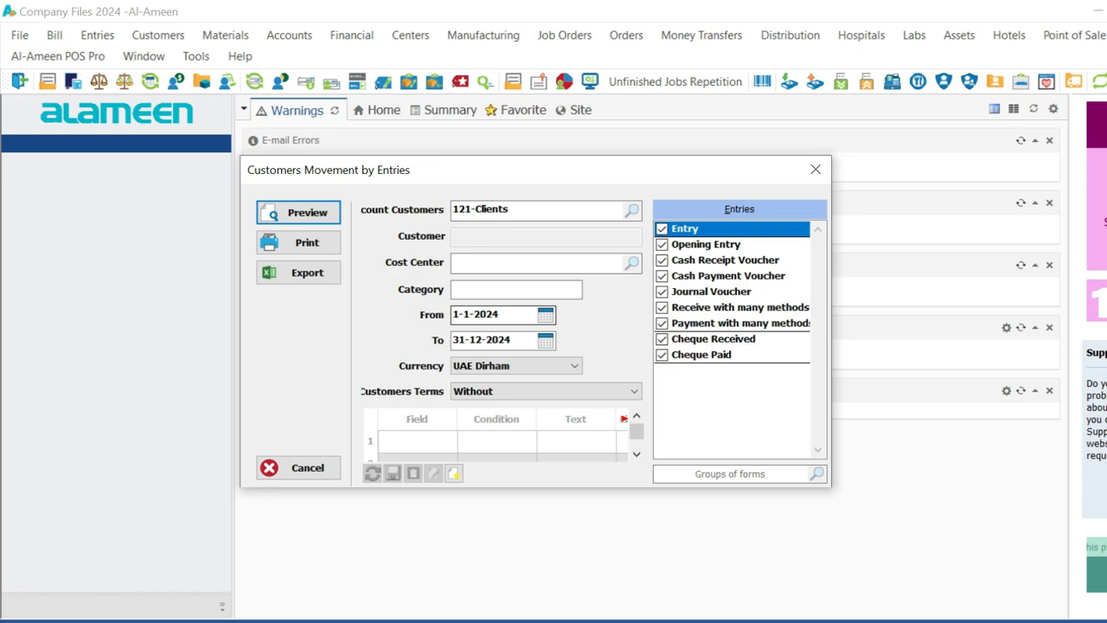
left_click(481, 339)
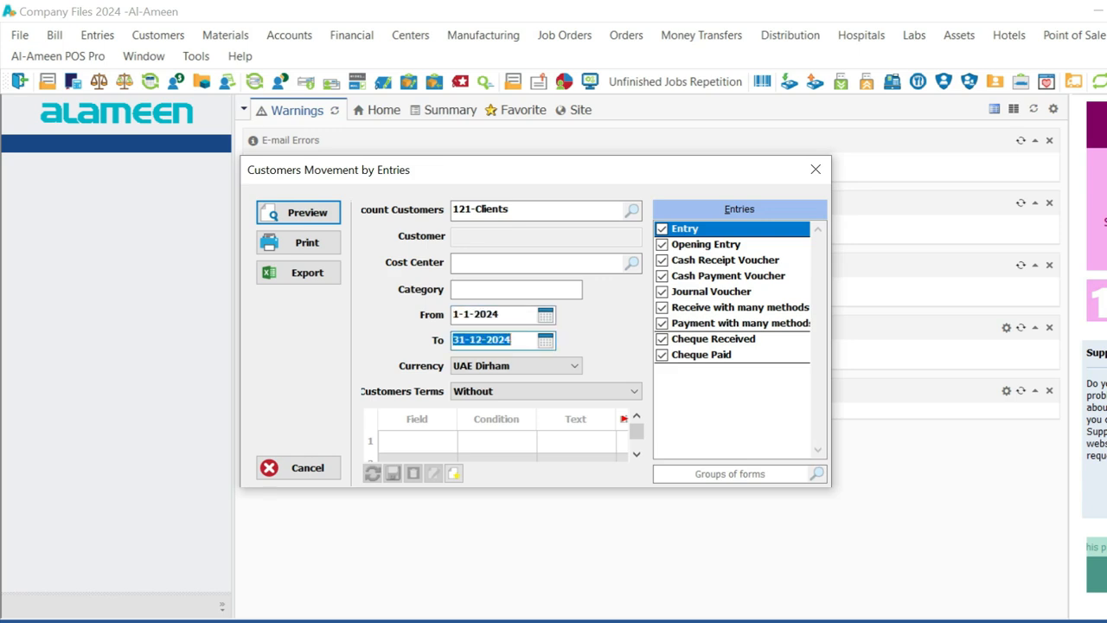
left_click(299, 213)
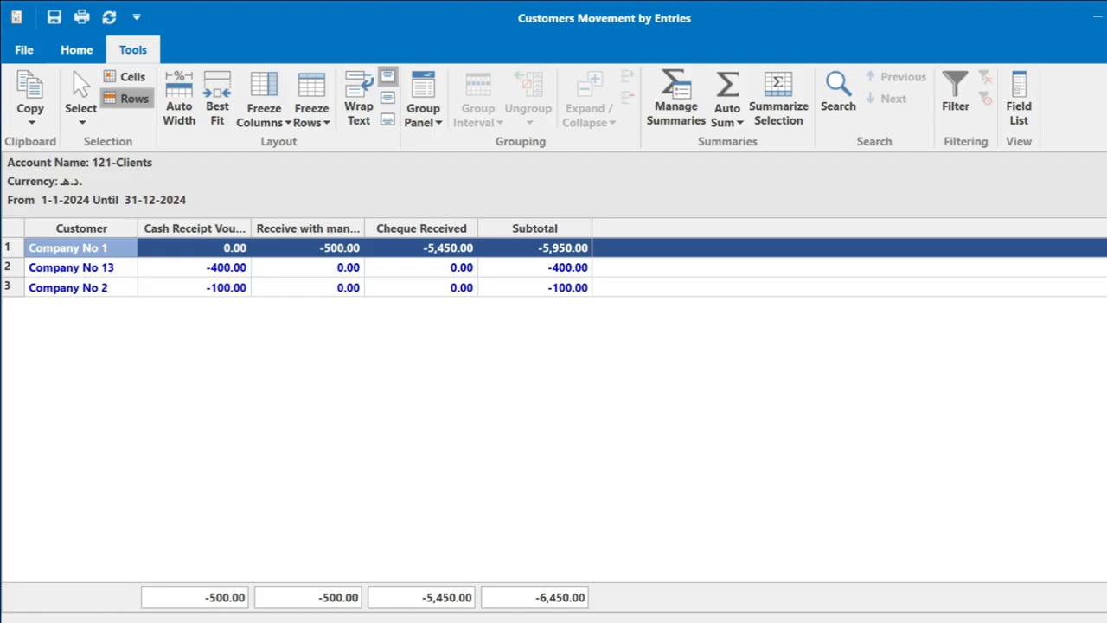
Step: Widen the Customer, Cash Receipt Voucher, Receive with many methods and Cheque Received columns to fit their full headings
left_click_drag(137, 228, 210, 227)
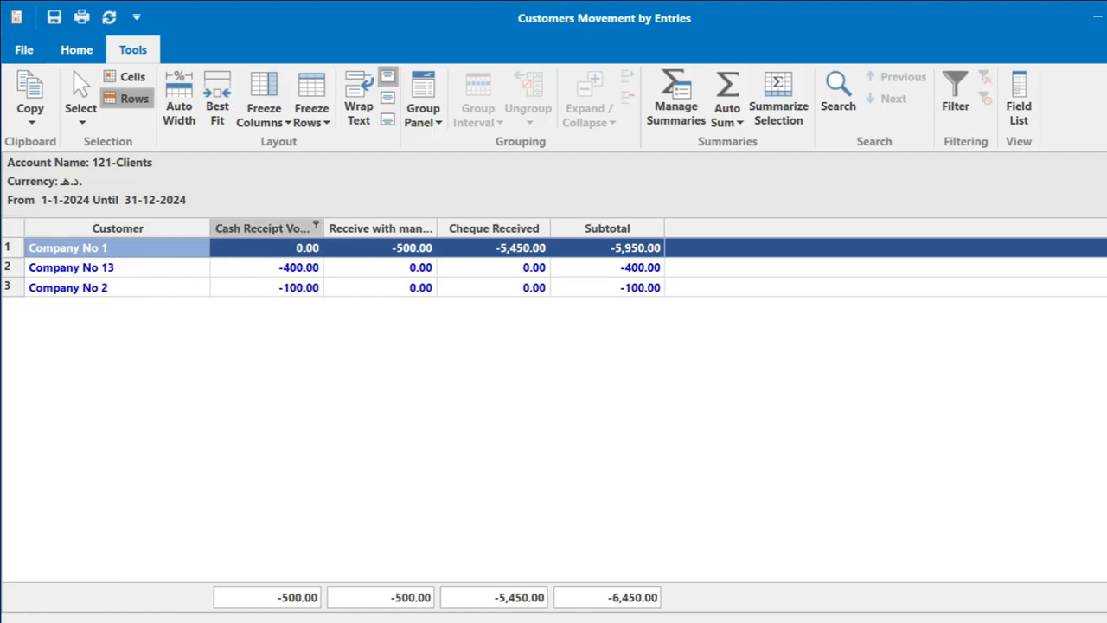
left_click_drag(324, 228, 407, 227)
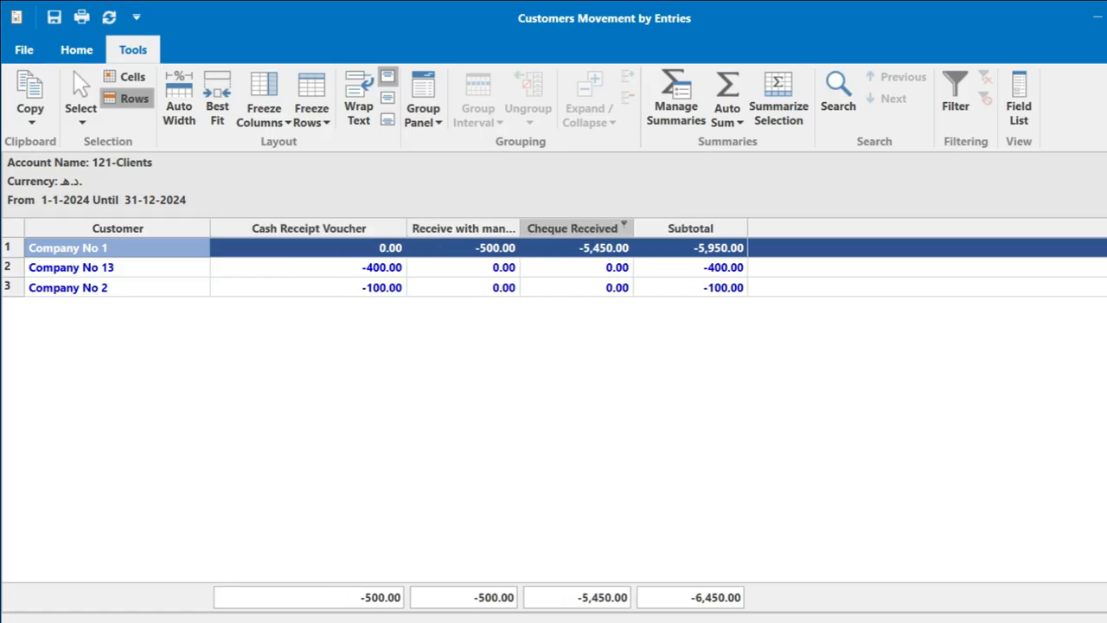
left_click_drag(520, 228, 618, 227)
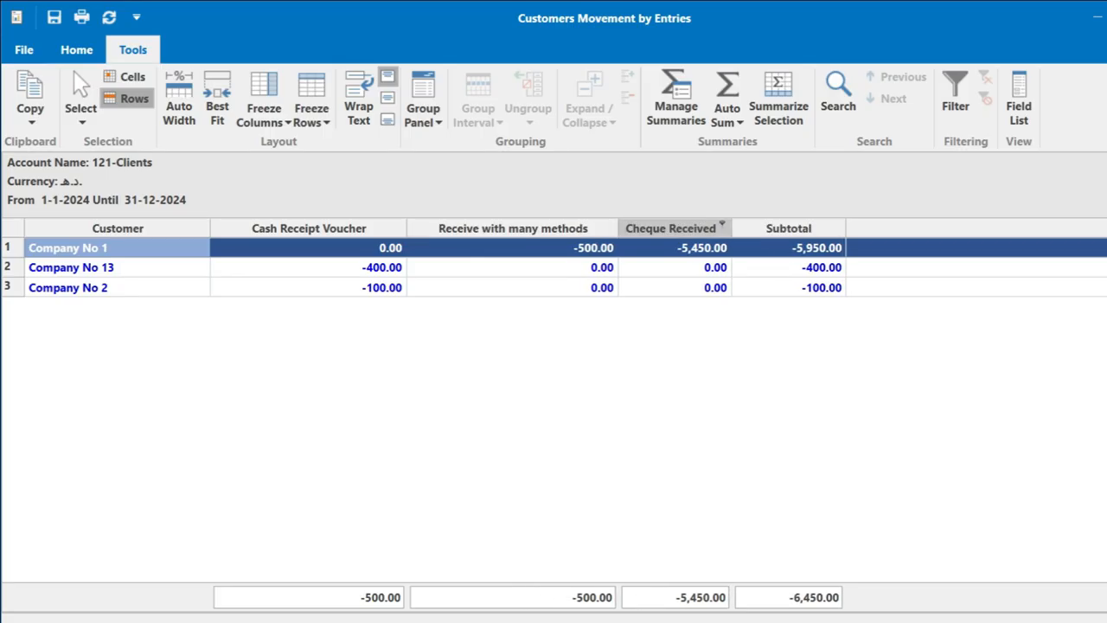
left_click_drag(731, 228, 776, 227)
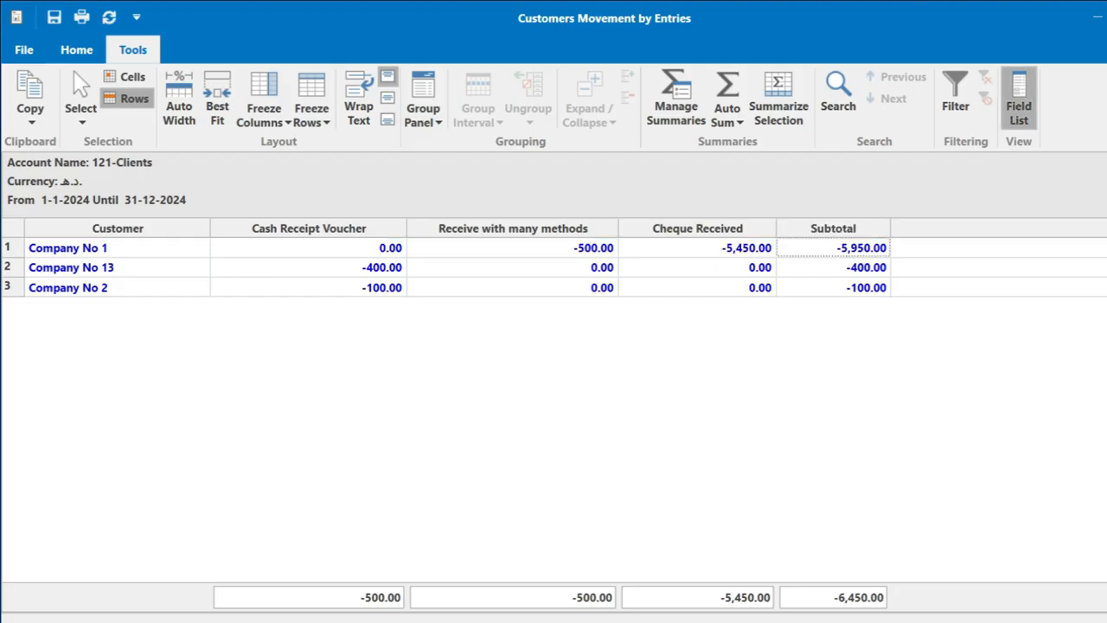
Step: Show the report's Field List and browse the additional customer fields, keeping the report window maximized
left_click(1019, 100)
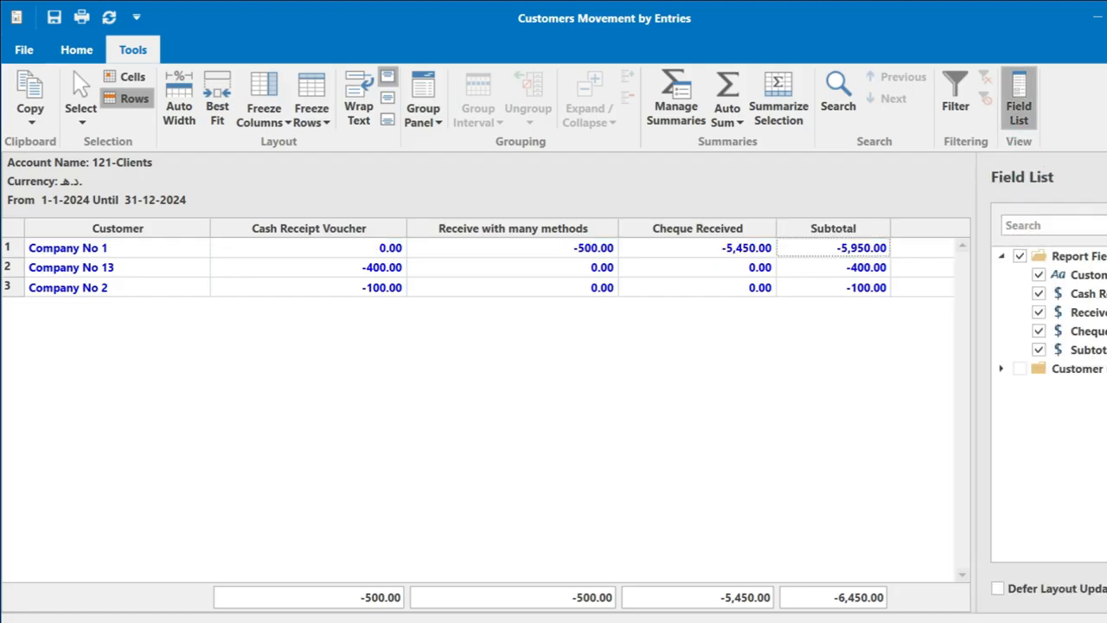
left_click_drag(822, 17, 655, 43)
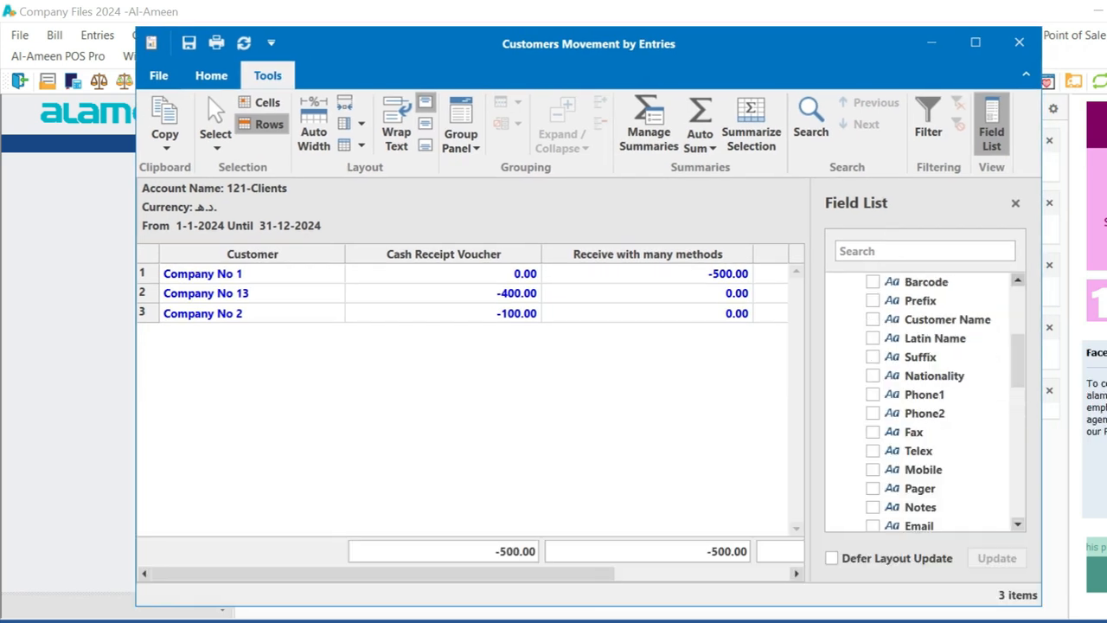
left_click(976, 42)
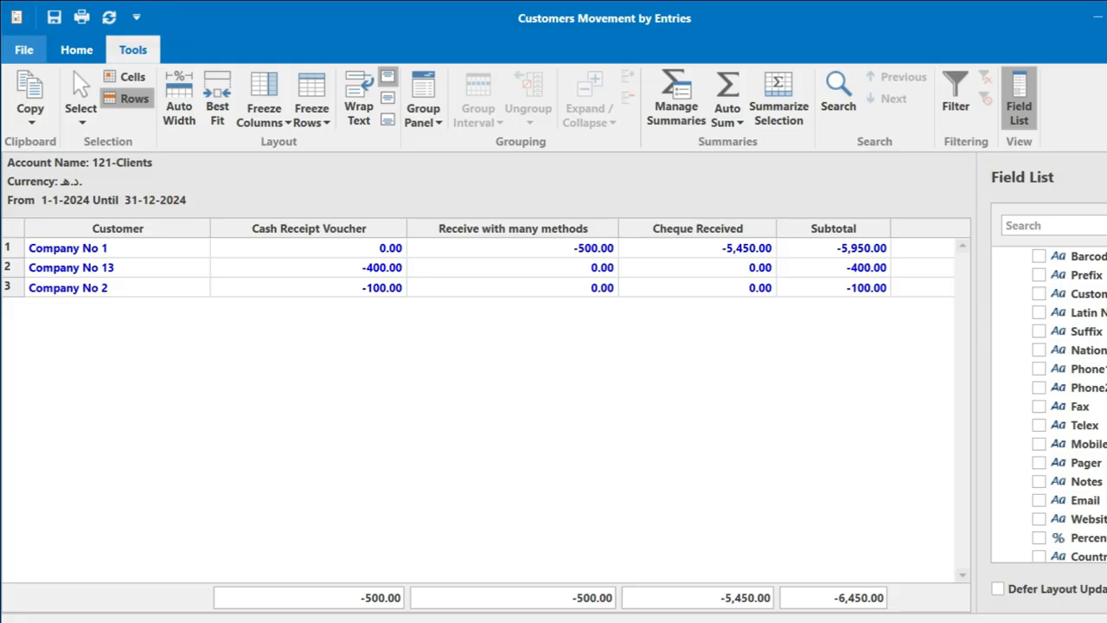
Step: Review the report's sharing, printing and export options, and leave the Customers Movement by Entries report
left_click(24, 50)
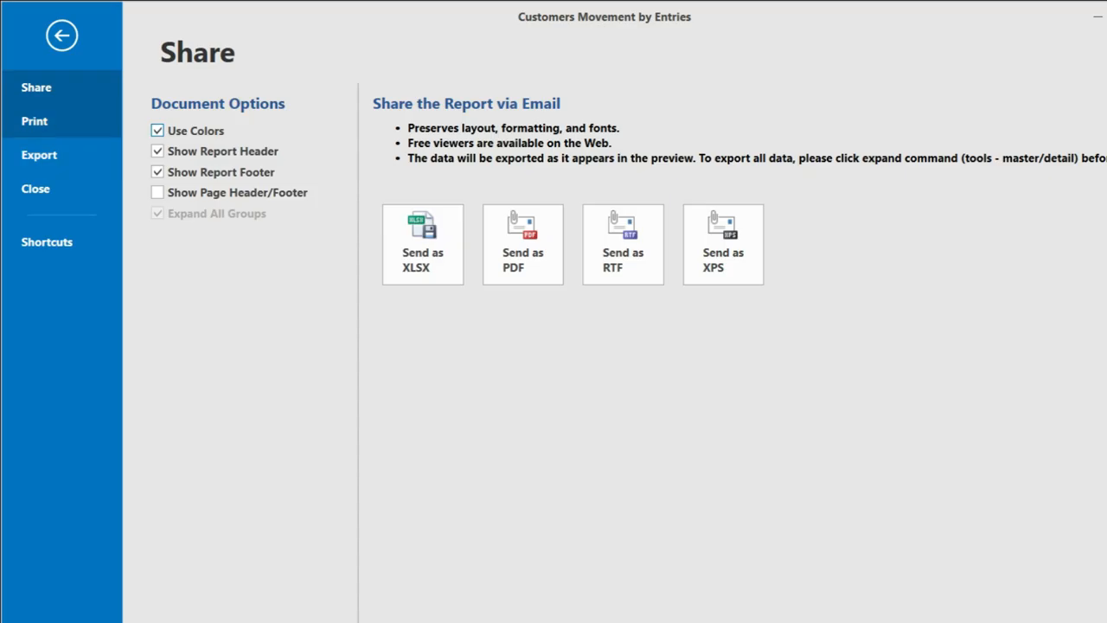
left_click(34, 121)
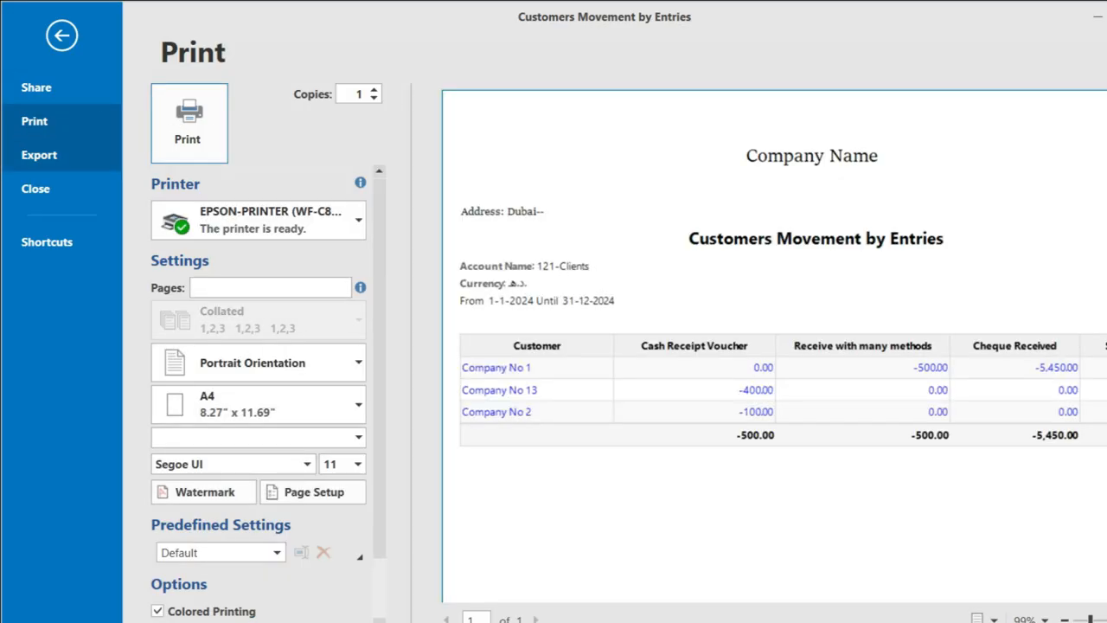
left_click(39, 154)
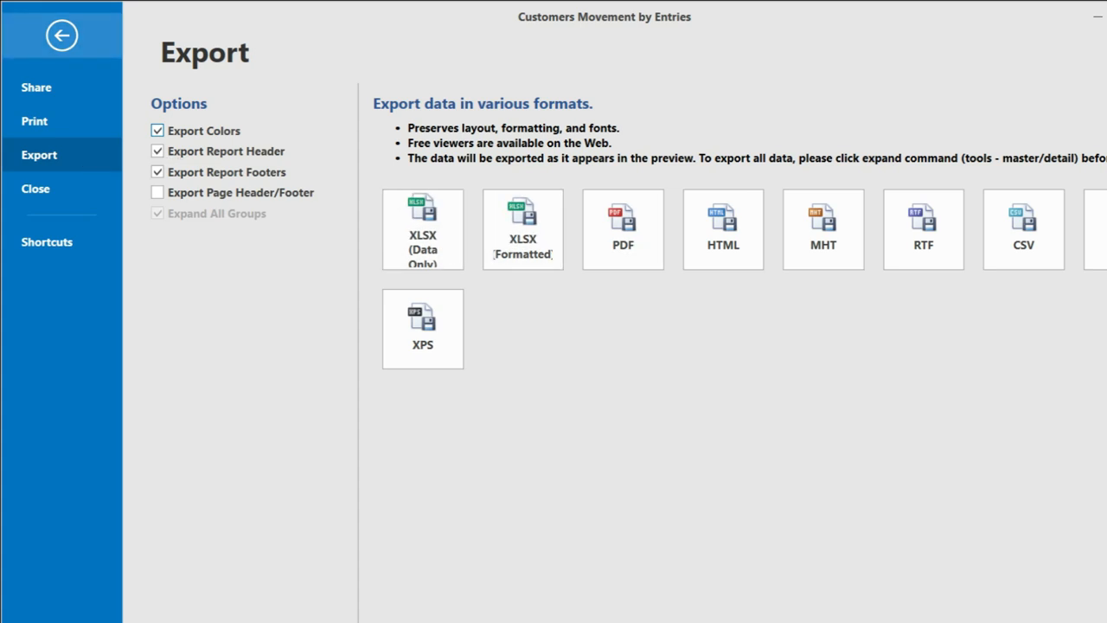
left_click(61, 35)
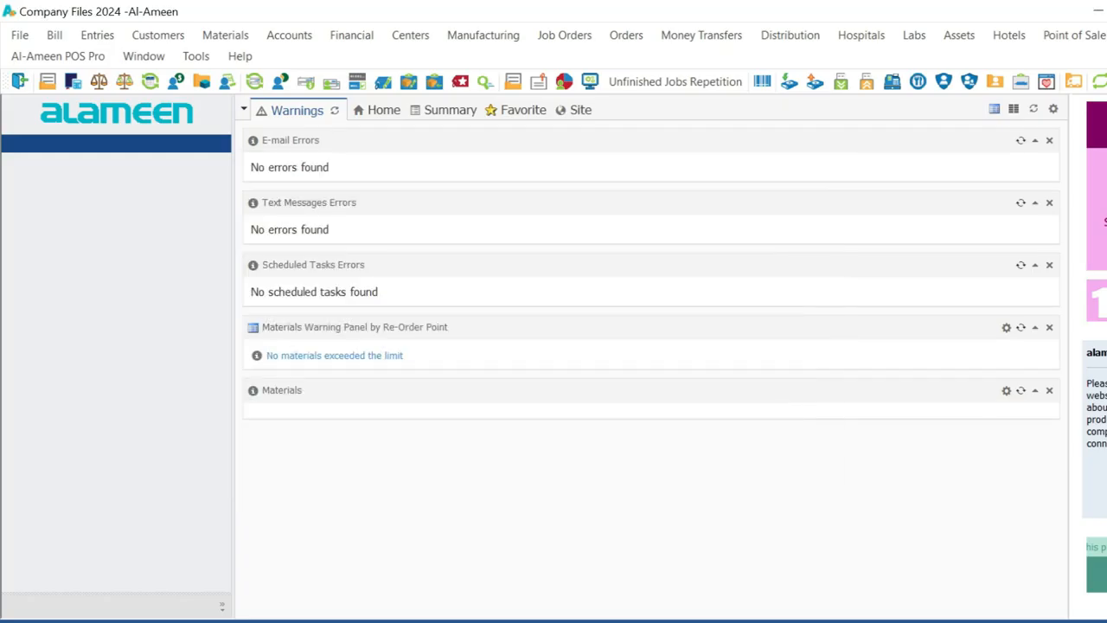
Step: Open the Customers Movement by Bills report and set its account to 121-Clients
left_click(159, 34)
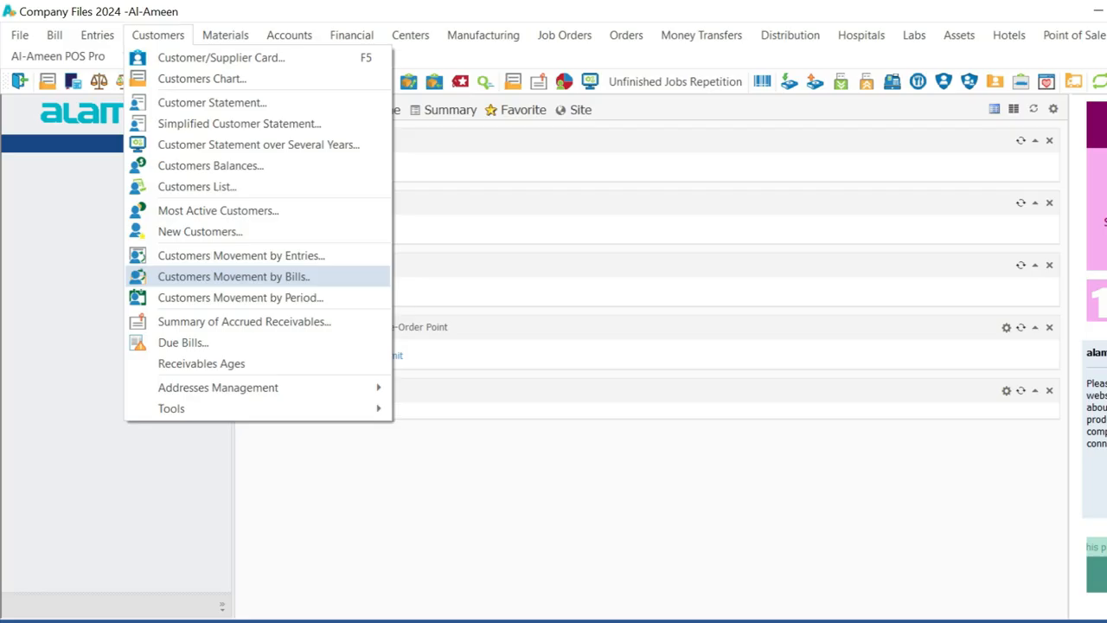
left_click(234, 277)
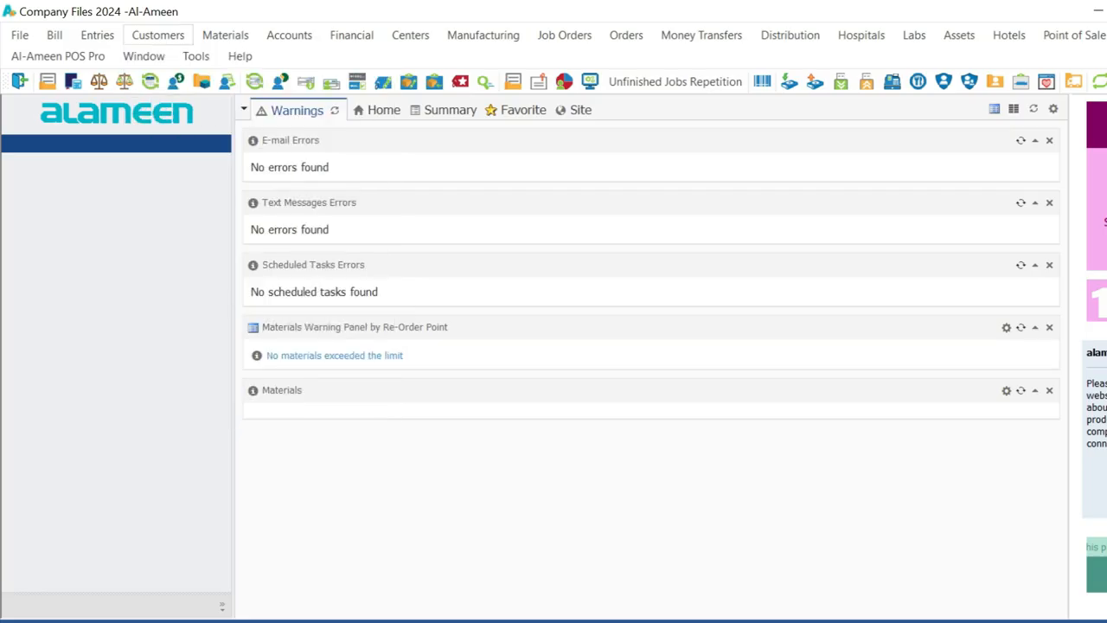
type("121")
key("Return")
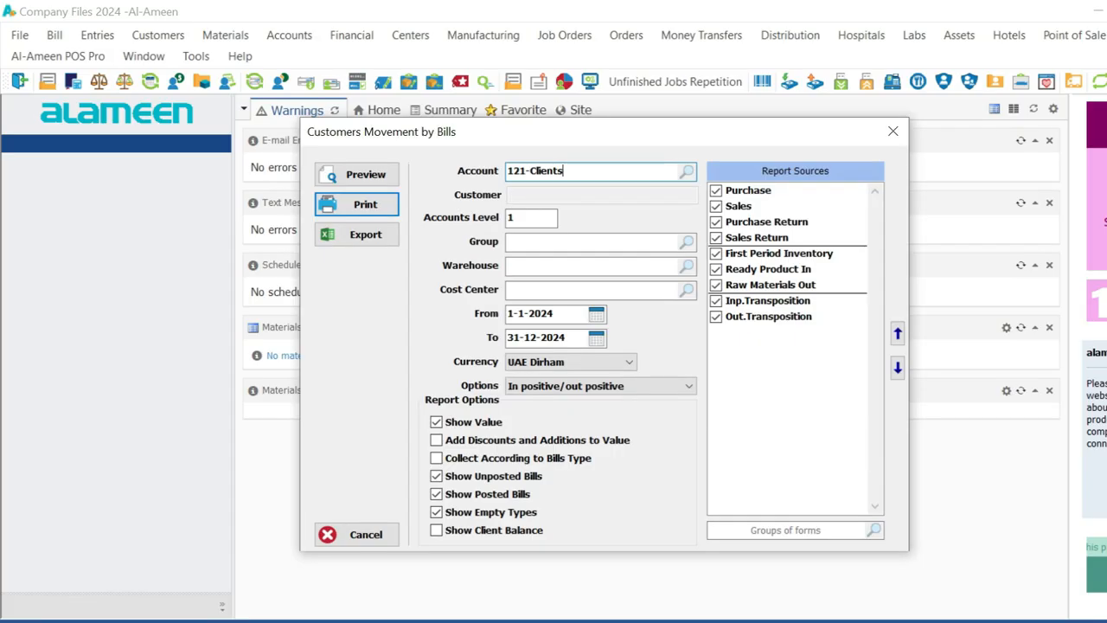
Step: Check the From and To dates of the Customers Movement by Bills report
key("ctrl+shift+Left")
key("ctrl+shift+Left")
left_click_drag(559, 314, 507, 314)
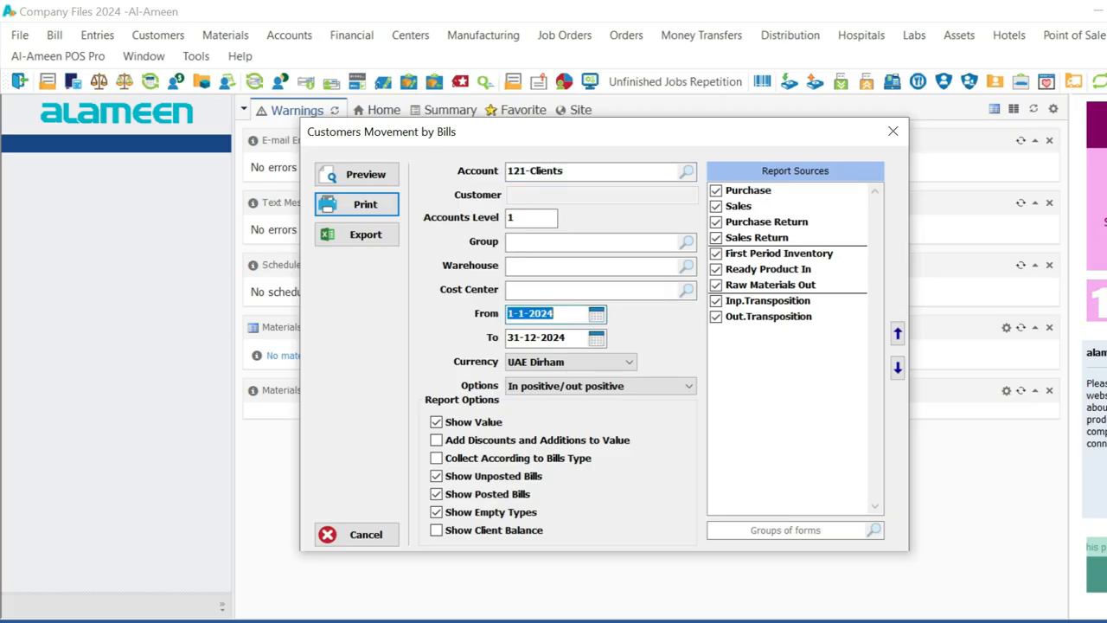
left_click(549, 338)
left_click(548, 314)
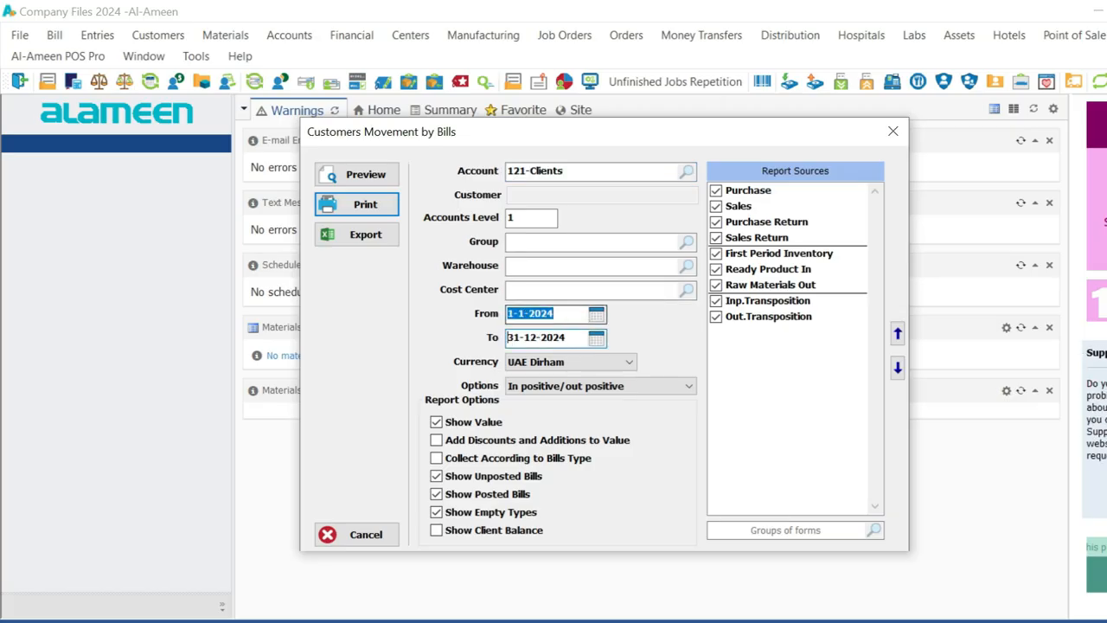
Step: Set the Accounts Level of the bills report to 3
left_click(531, 218)
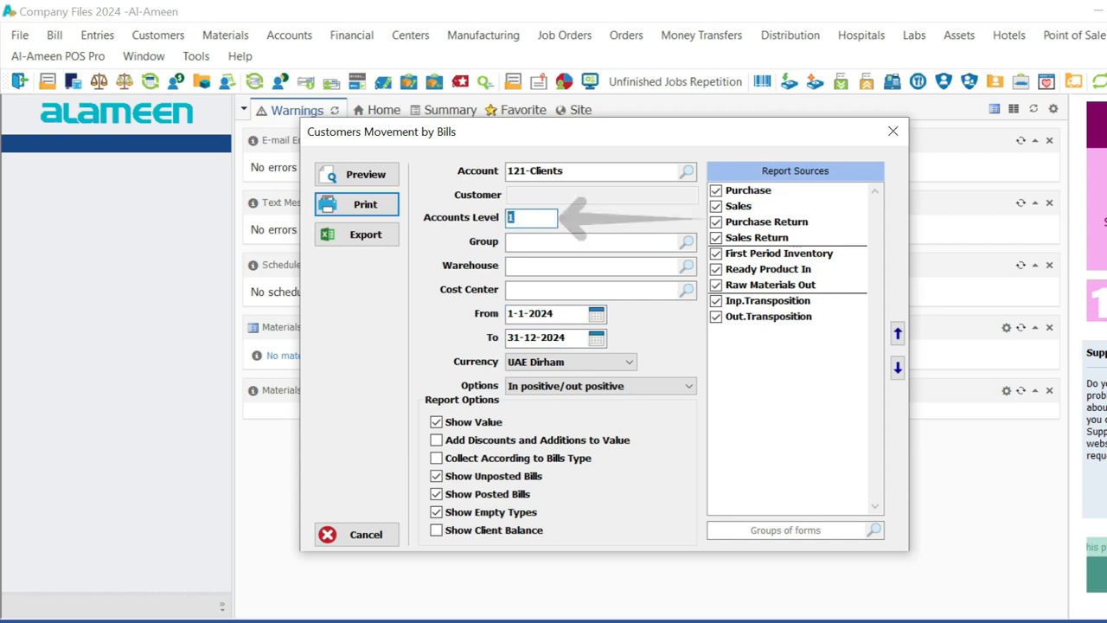
type("2")
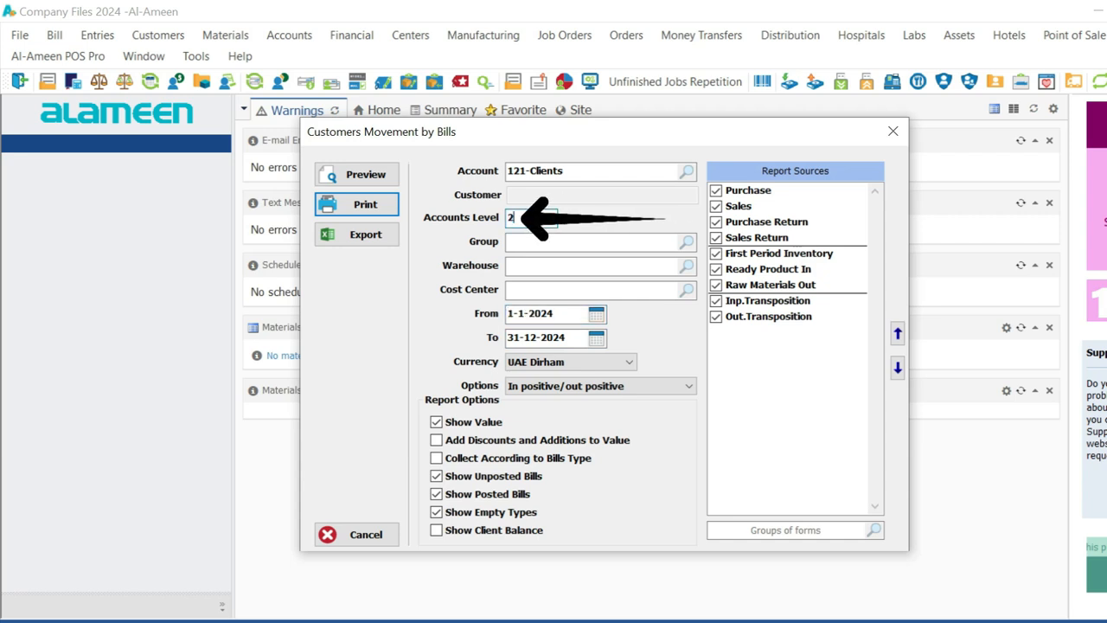
key("BackSpace")
type("3")
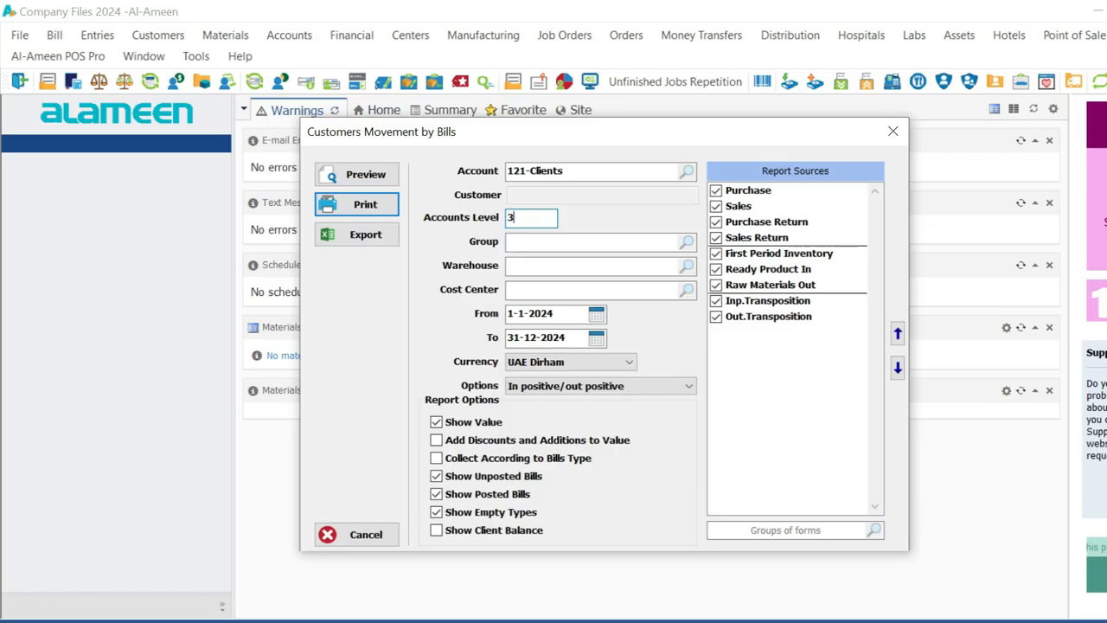
Step: Limit the report sources to Sales and Sales Return by excluding all purchase, inventory, product, raw material and transposition sources
left_click(716, 191)
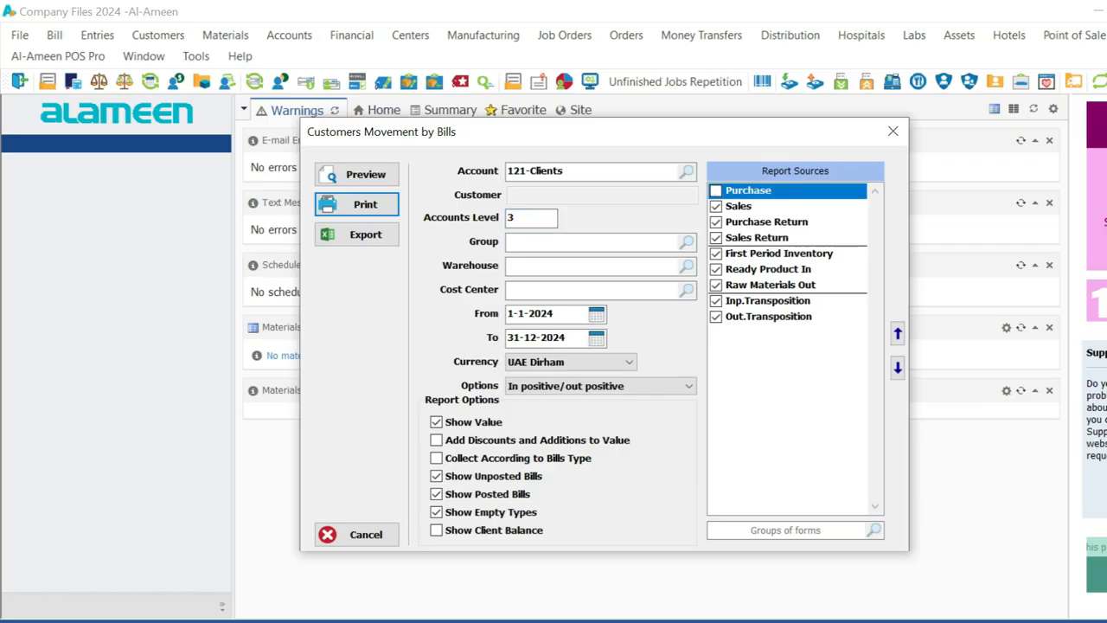
left_click(717, 223)
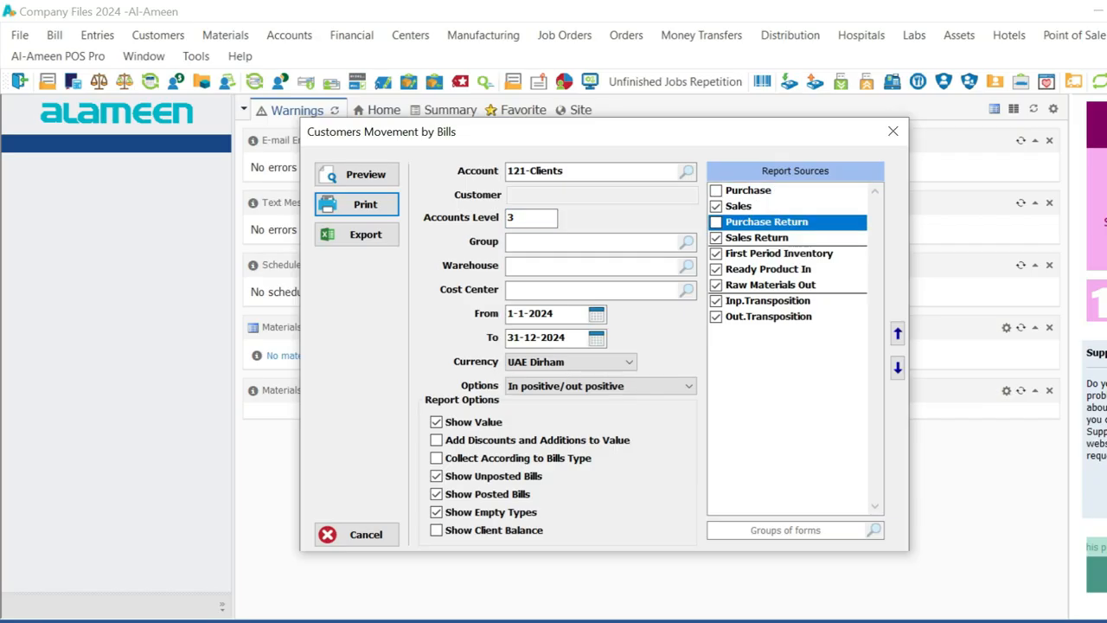
left_click(716, 253)
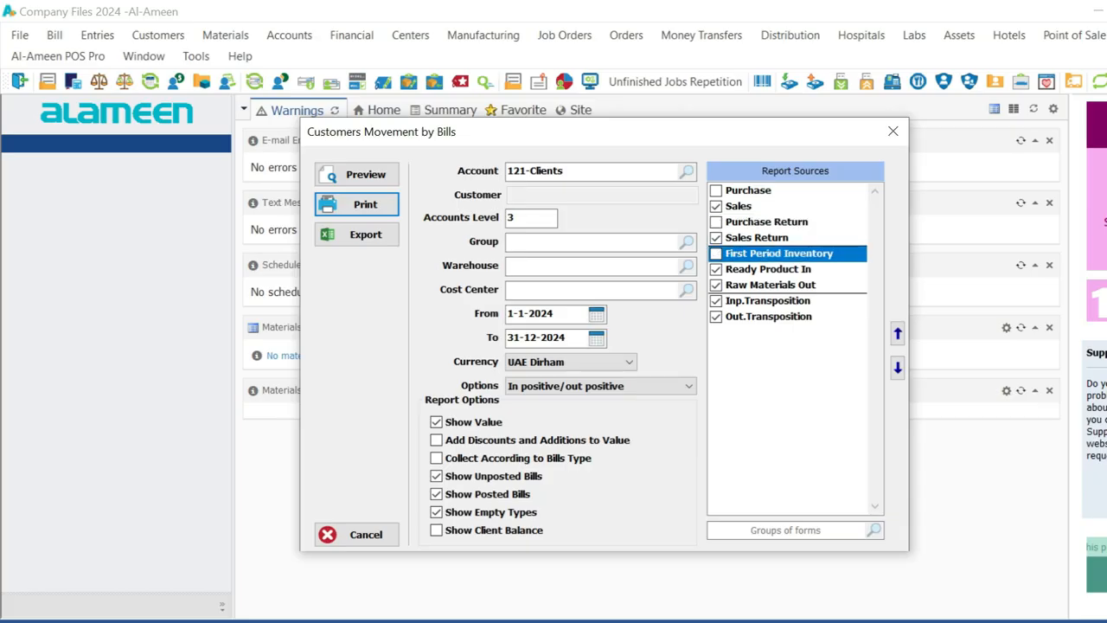
left_click(716, 269)
left_click(717, 285)
left_click(716, 301)
left_click(716, 316)
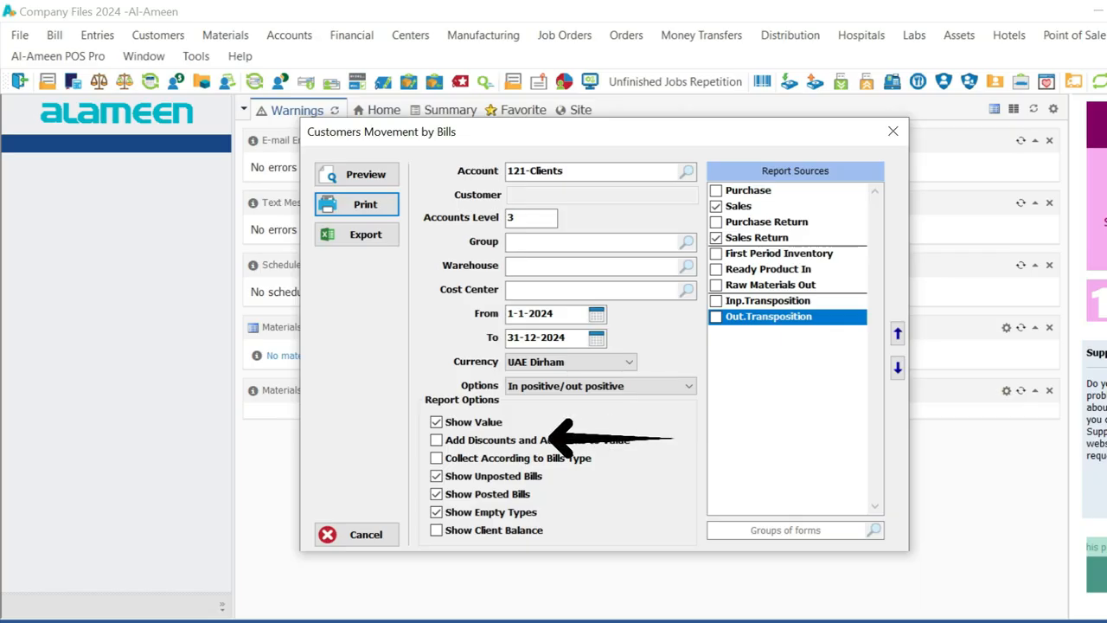
Step: Try the Add Discounts and Additions to Value and Show Client Balance options, switching each on and back off
left_click(436, 440)
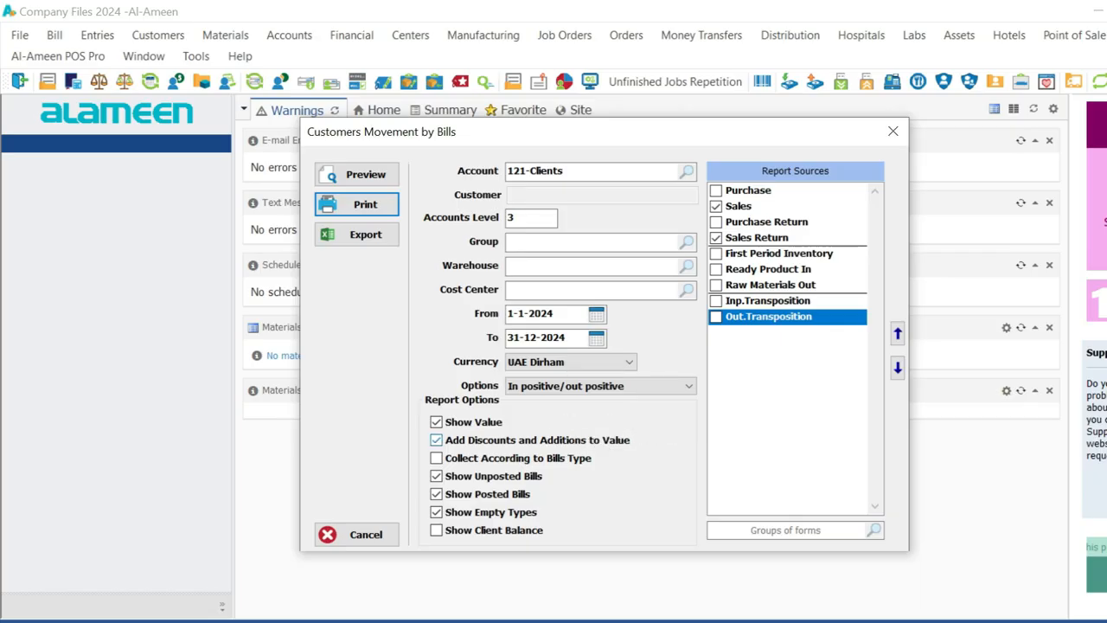
left_click(436, 439)
left_click(437, 530)
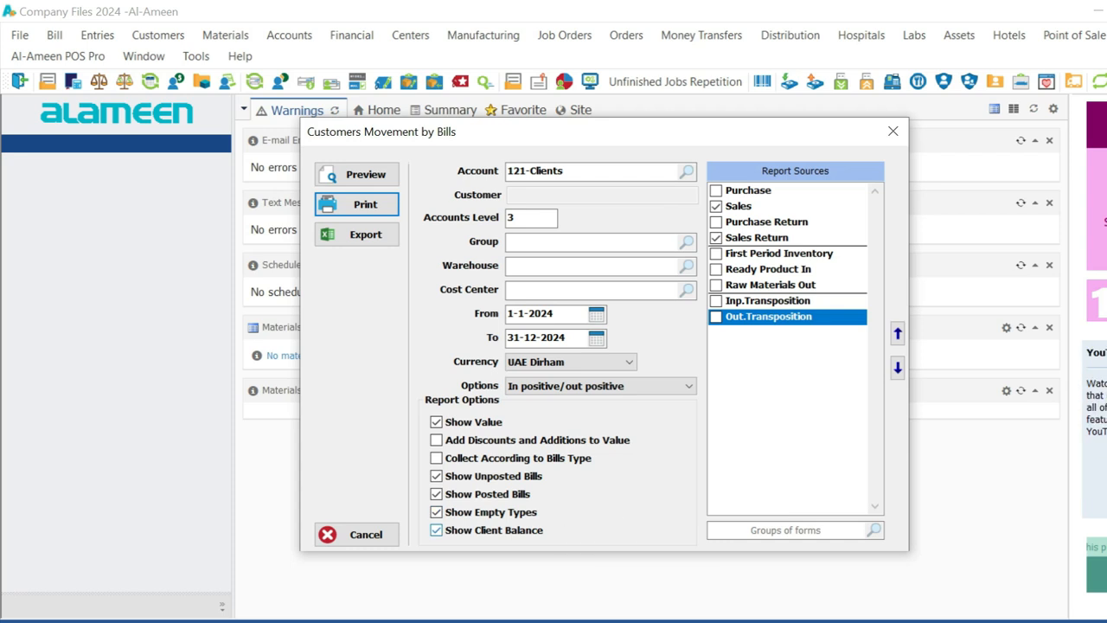
left_click(437, 530)
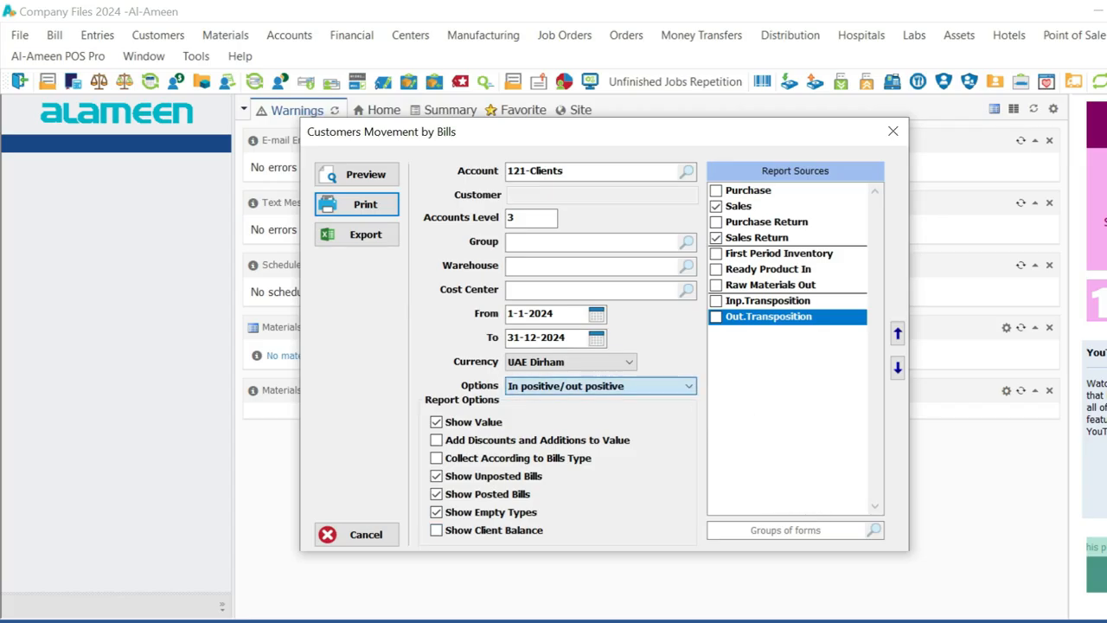
Step: Set the bills report's value option to In negative/out positive and preview the report
left_click(688, 386)
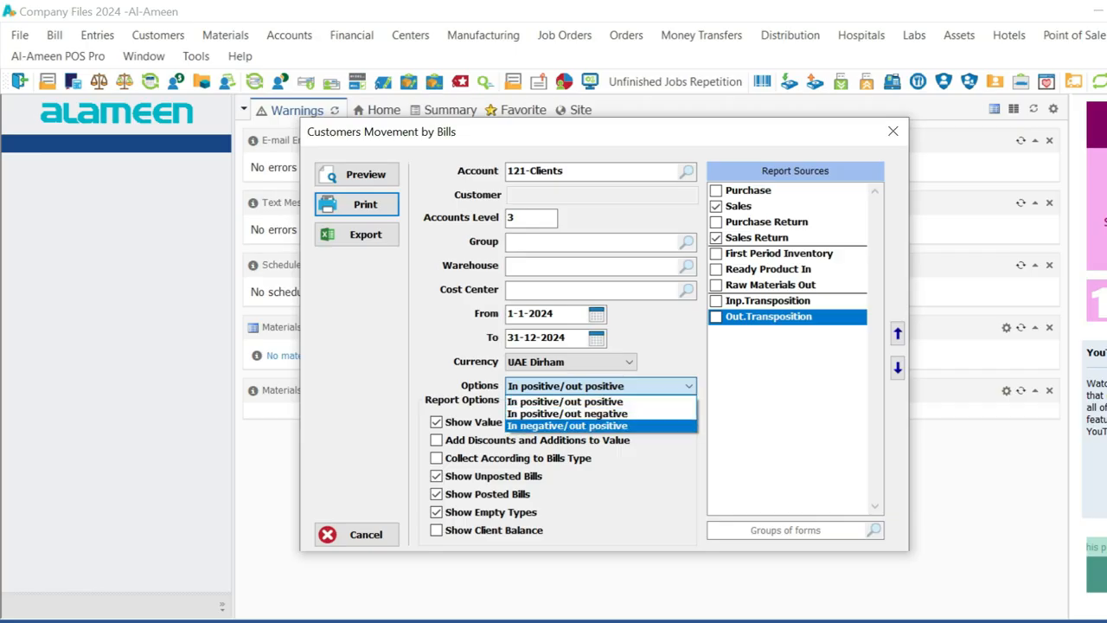
key("Return")
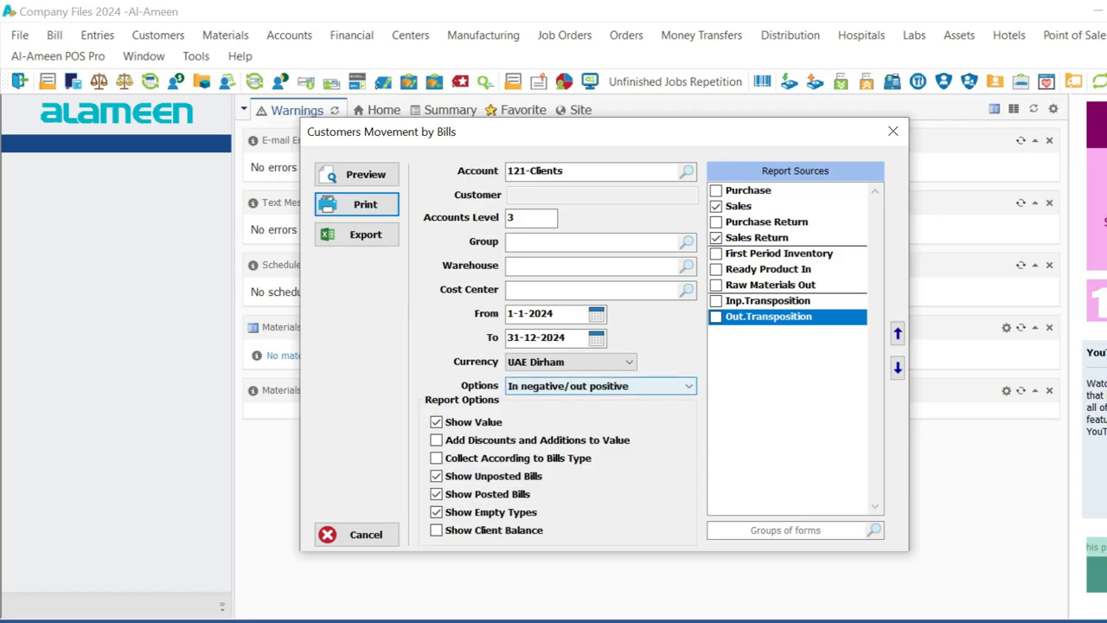
left_click(602, 386)
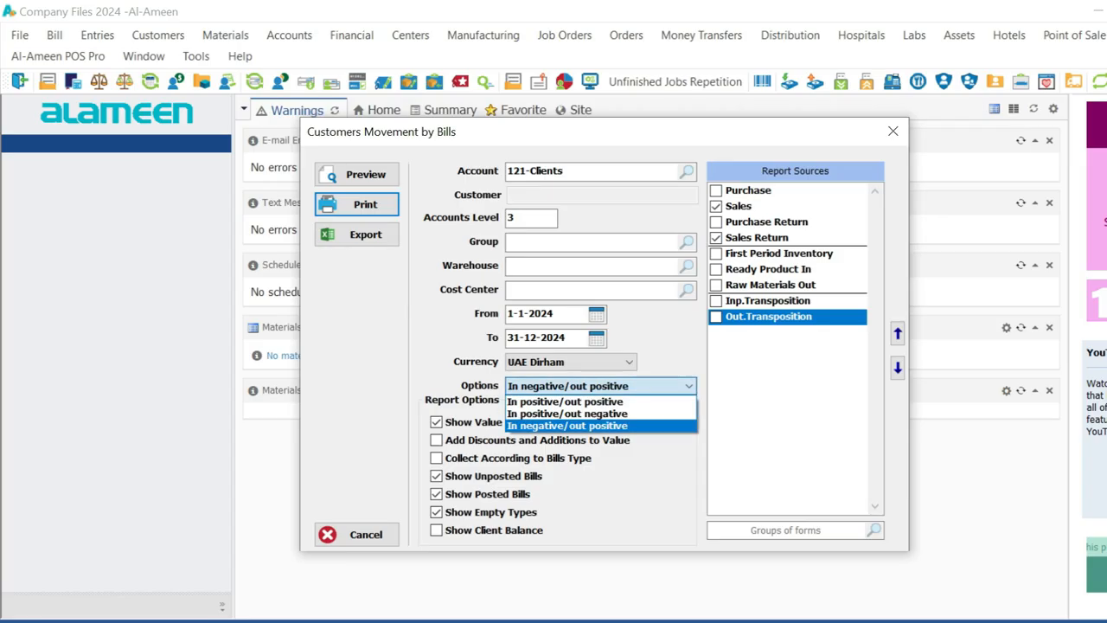
left_click(602, 386)
left_click(357, 174)
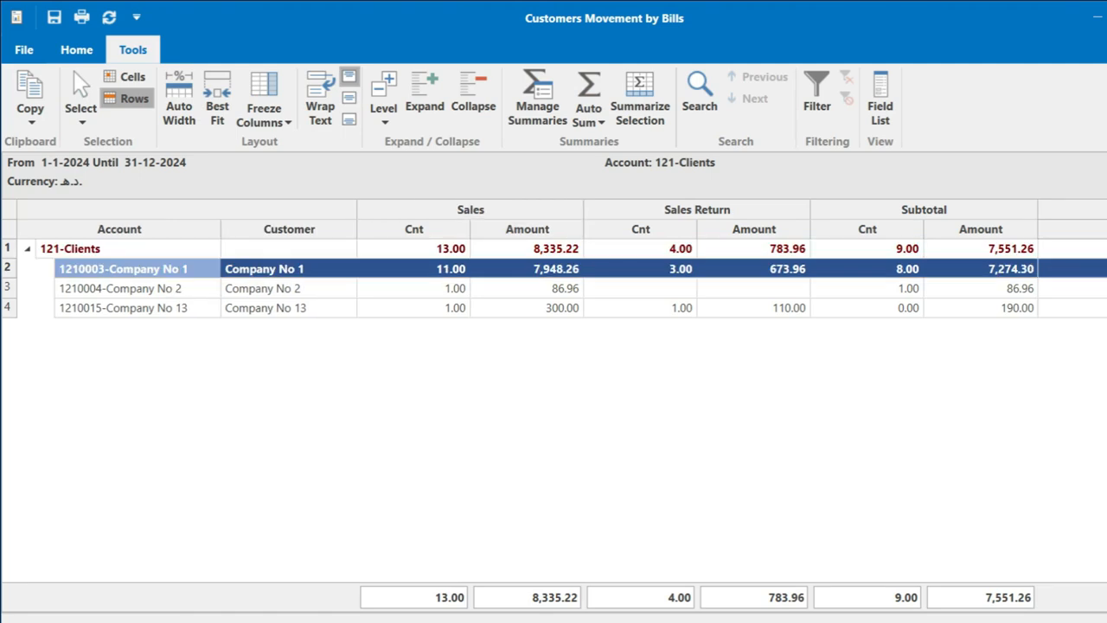
Step: Switch the report grid to cell selection and examine each client's Sales count and amount
left_click(415, 269)
left_click_drag(471, 257, 511, 296)
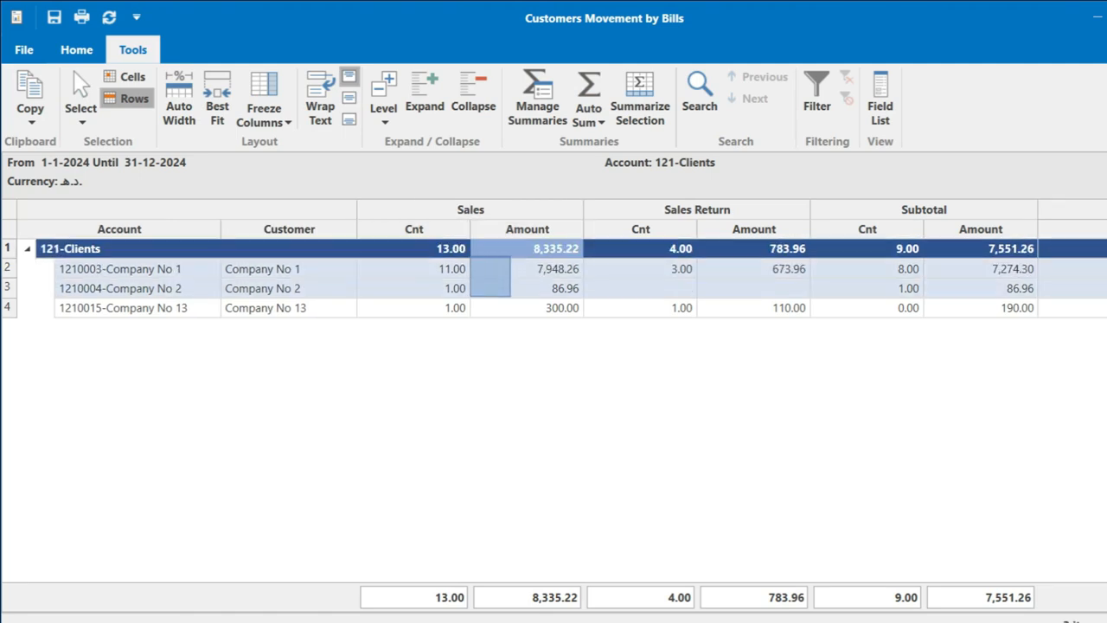
left_click(126, 76)
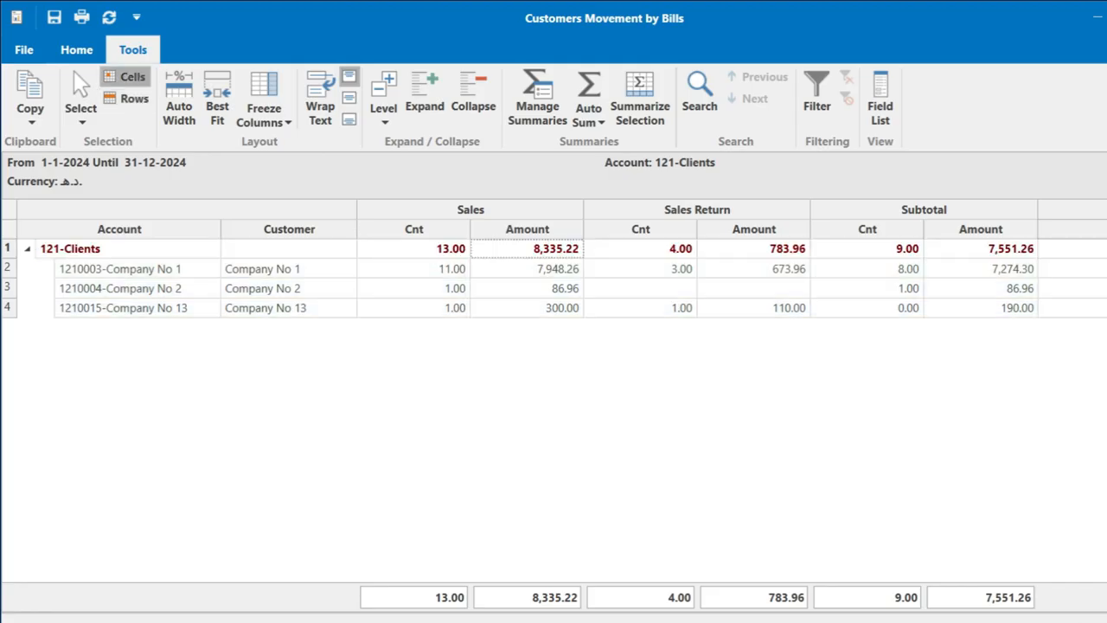
left_click_drag(416, 269, 415, 308)
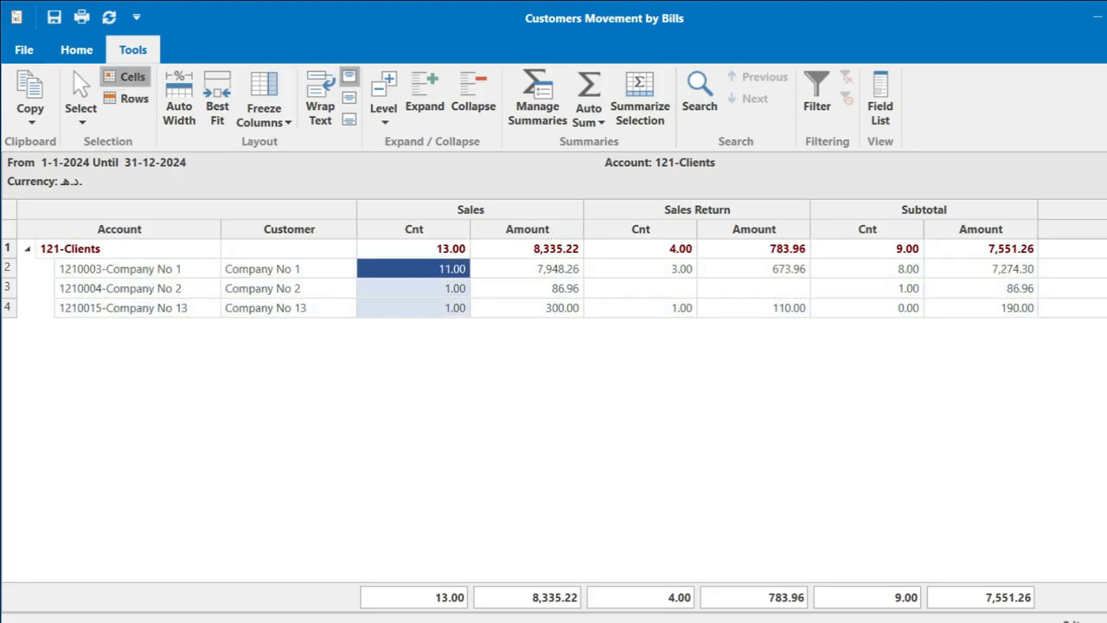
left_click(527, 269)
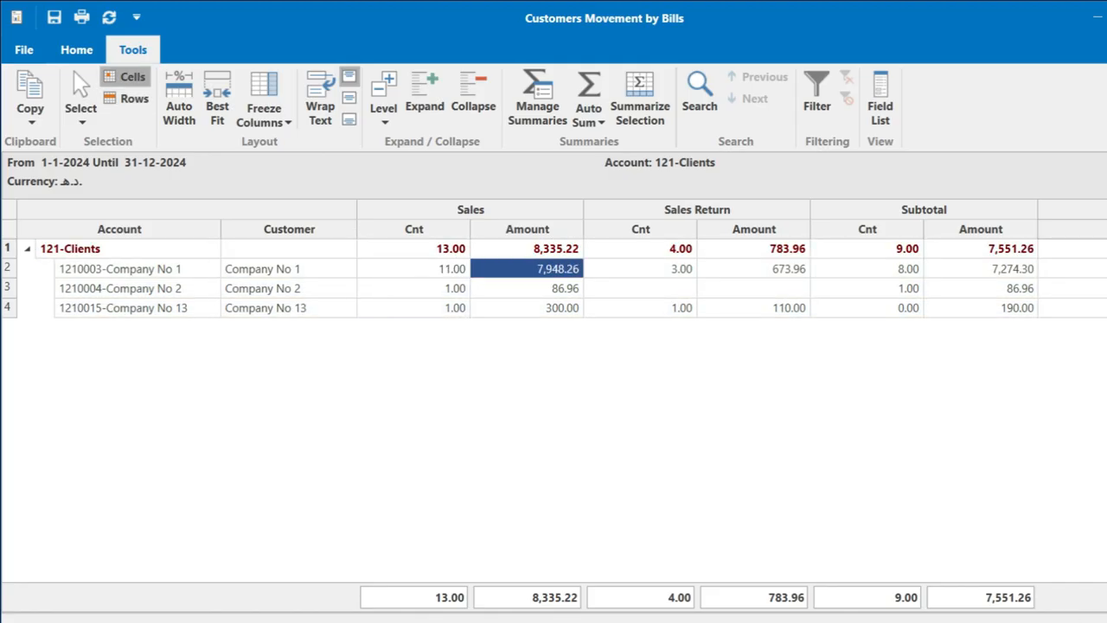
left_click_drag(527, 269, 527, 308)
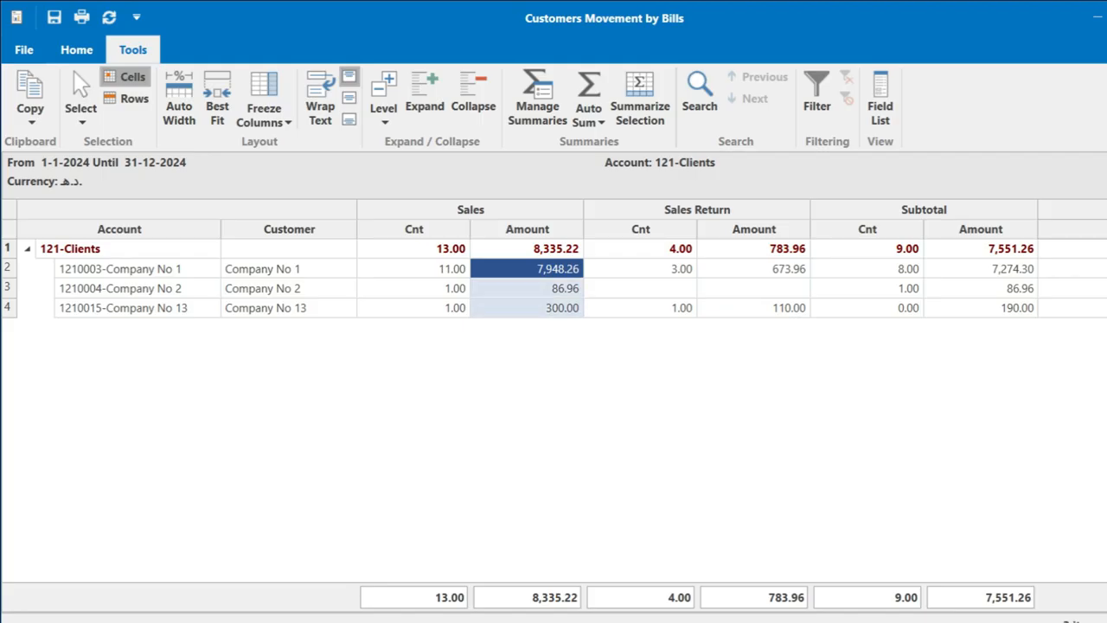
Step: Examine the Sales Return and Subtotal counts and amounts for the individual clients and the 121-Clients row
left_click(641, 269)
left_click_drag(640, 269, 640, 308)
left_click_drag(753, 269, 754, 308)
left_click_drag(753, 249, 640, 249)
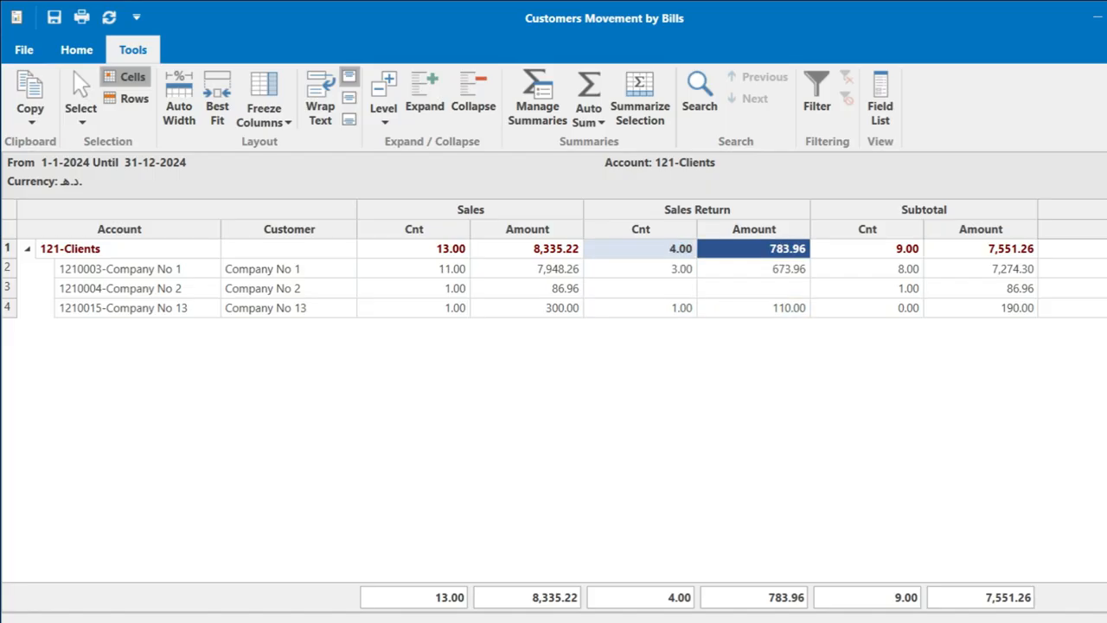
left_click(121, 249)
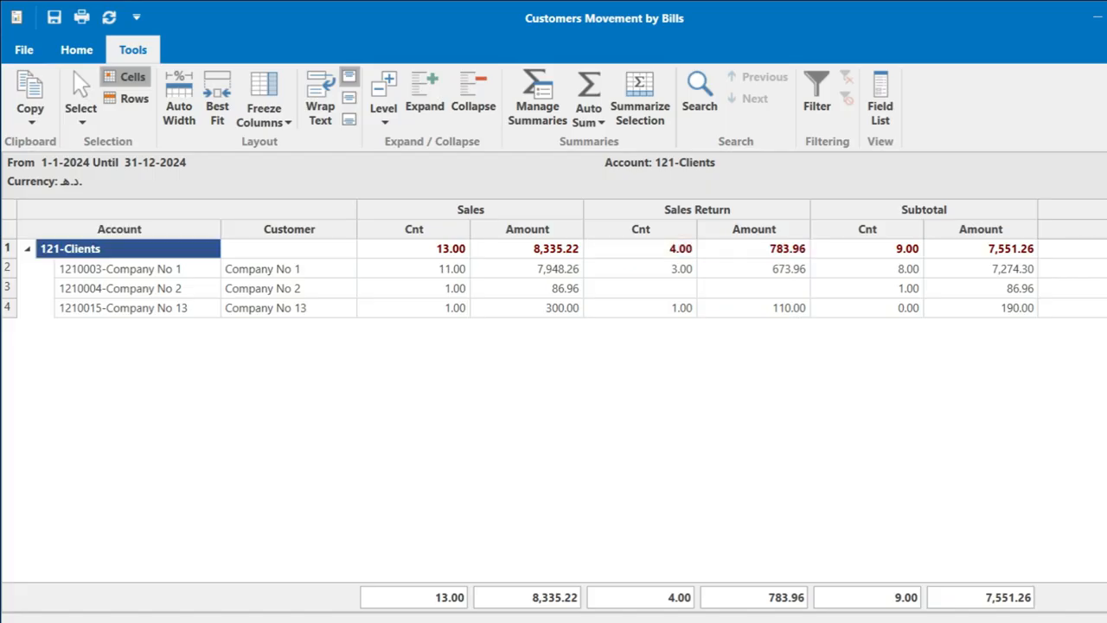
left_click(867, 269)
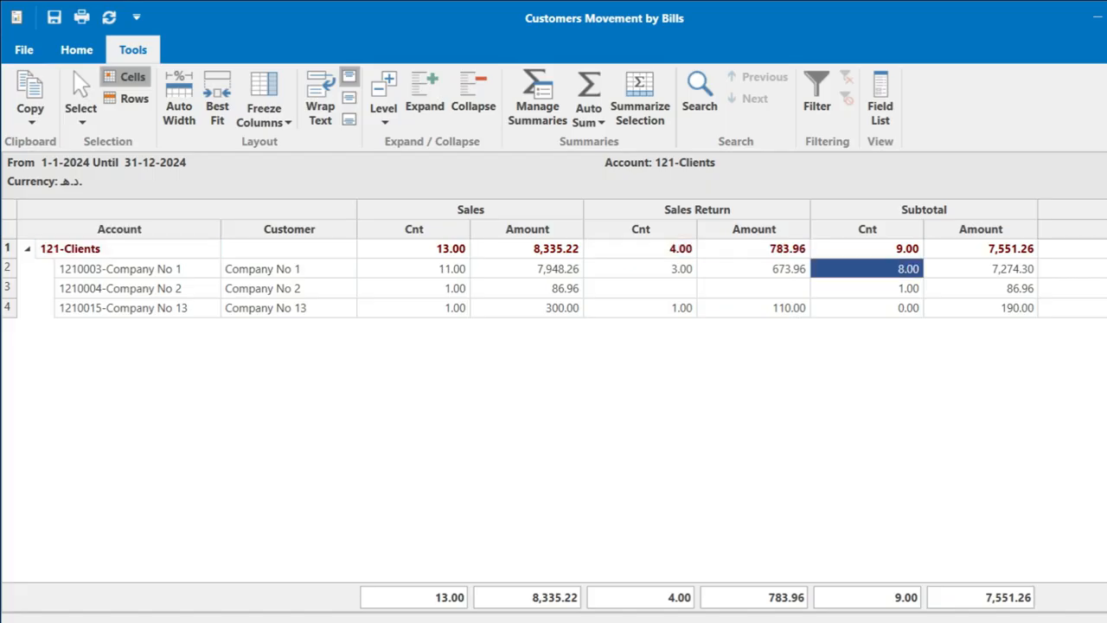
left_click(981, 308)
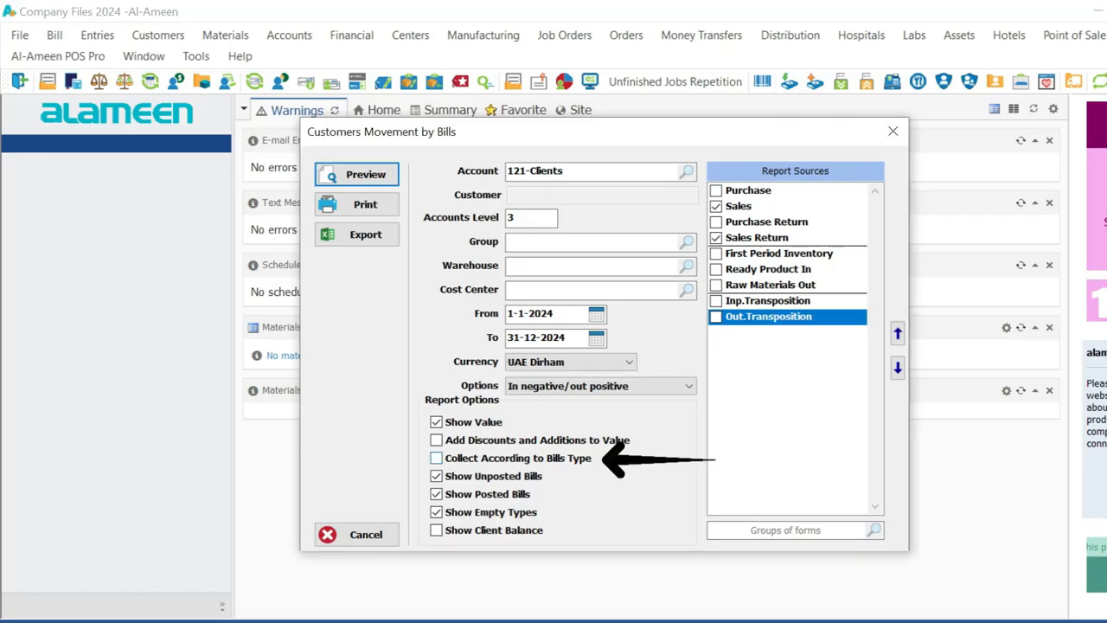
Step: Enable Collect According to Bills Type, preview the clients report across its bill type columns, and close the preview
left_click(437, 458)
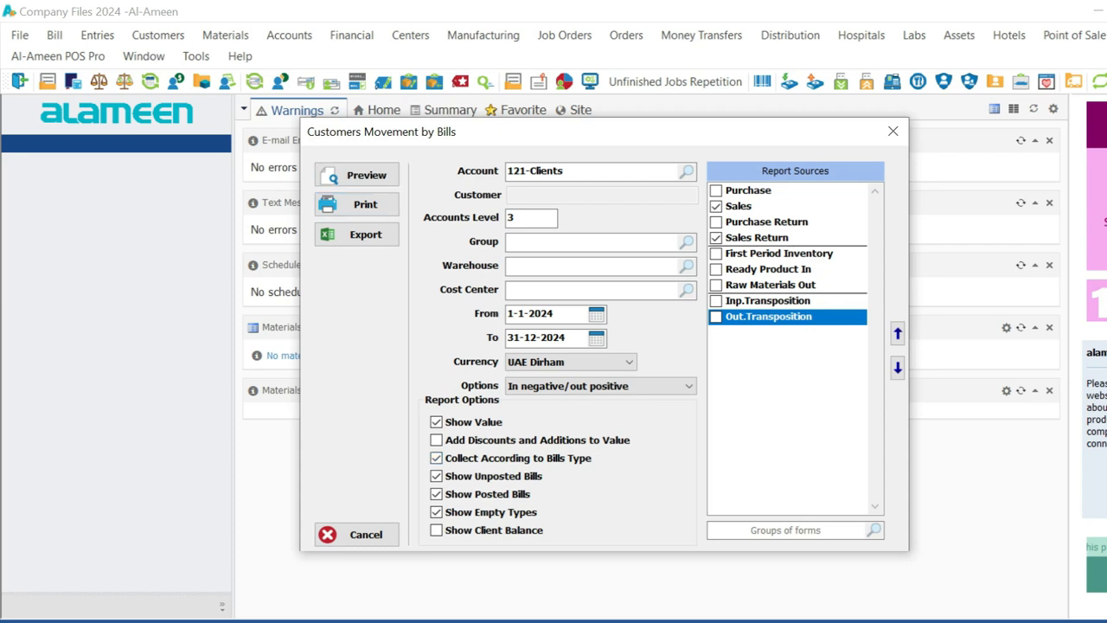
left_click(357, 175)
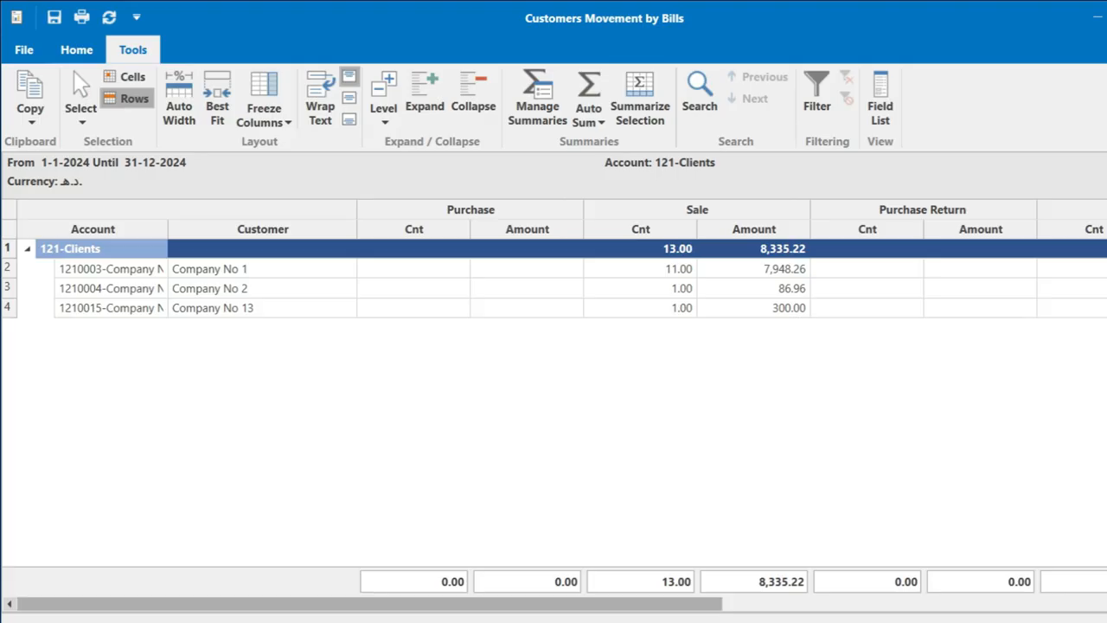
mouse_move(370, 604)
left_mouse_down()
mouse_move(838, 604)
mouse_move(369, 604)
left_mouse_up()
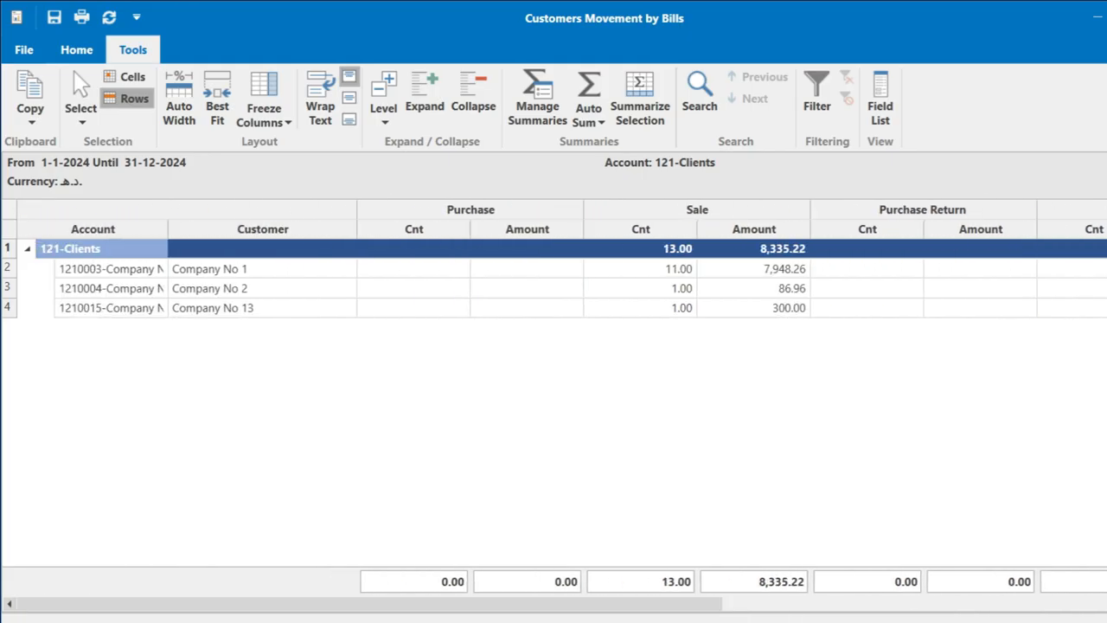
key("Escape")
Step: Exclude empty bill types from the report, preview it, and review the Sale count and amount by cell selection
left_click(437, 512)
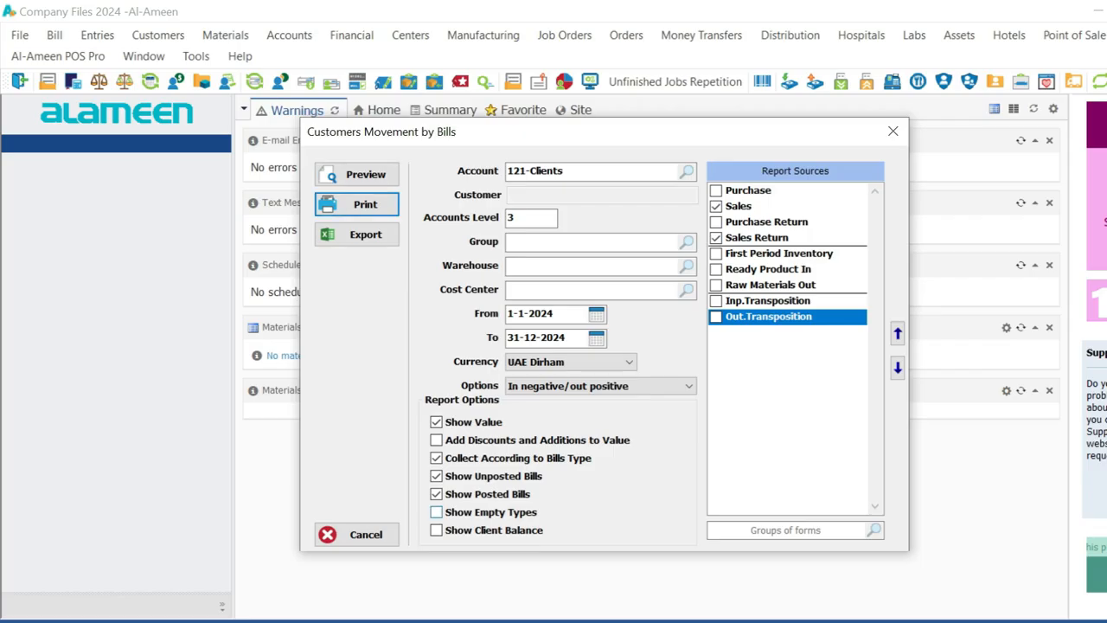
left_click(357, 175)
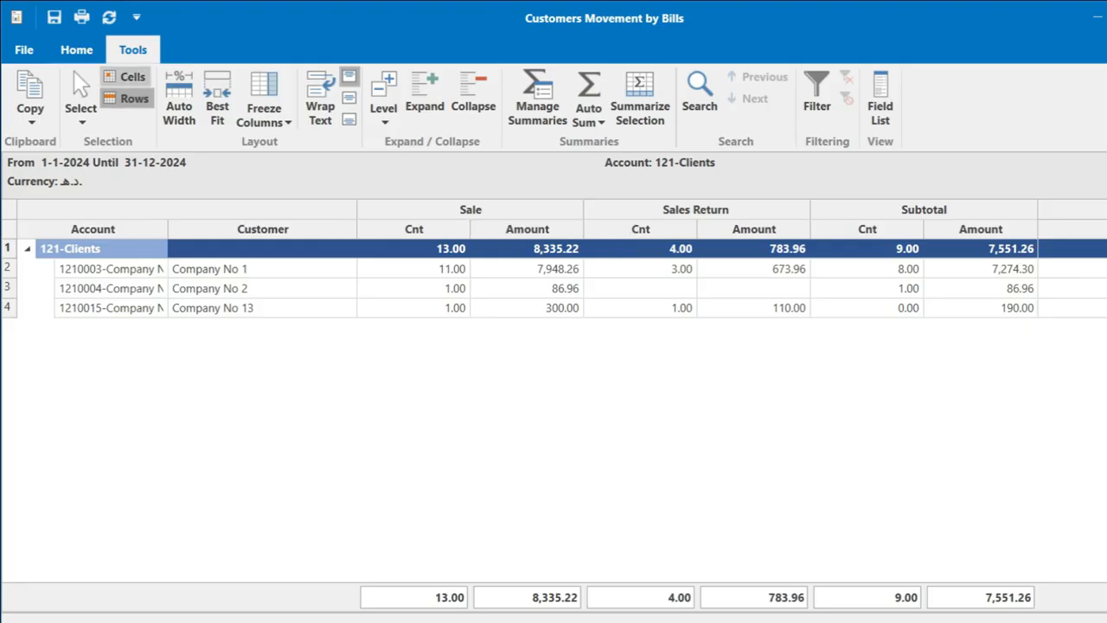
left_click(124, 76)
left_click_drag(414, 230, 528, 307)
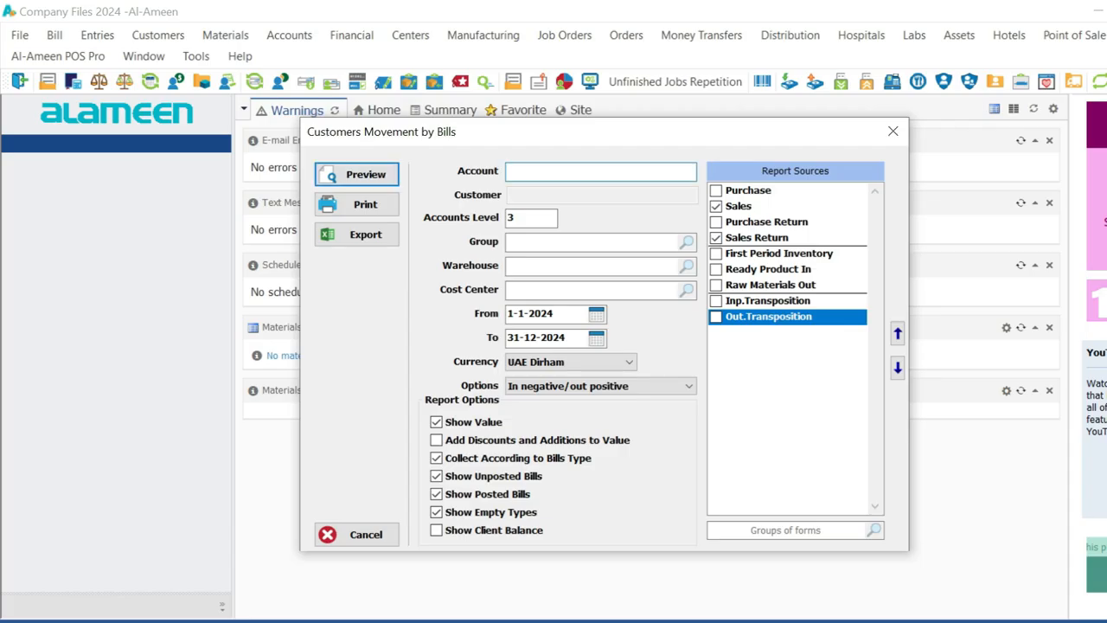
Step: Change the report account to 221-Vendors, with only Purchase and Purchase Return as report sources
type("vend")
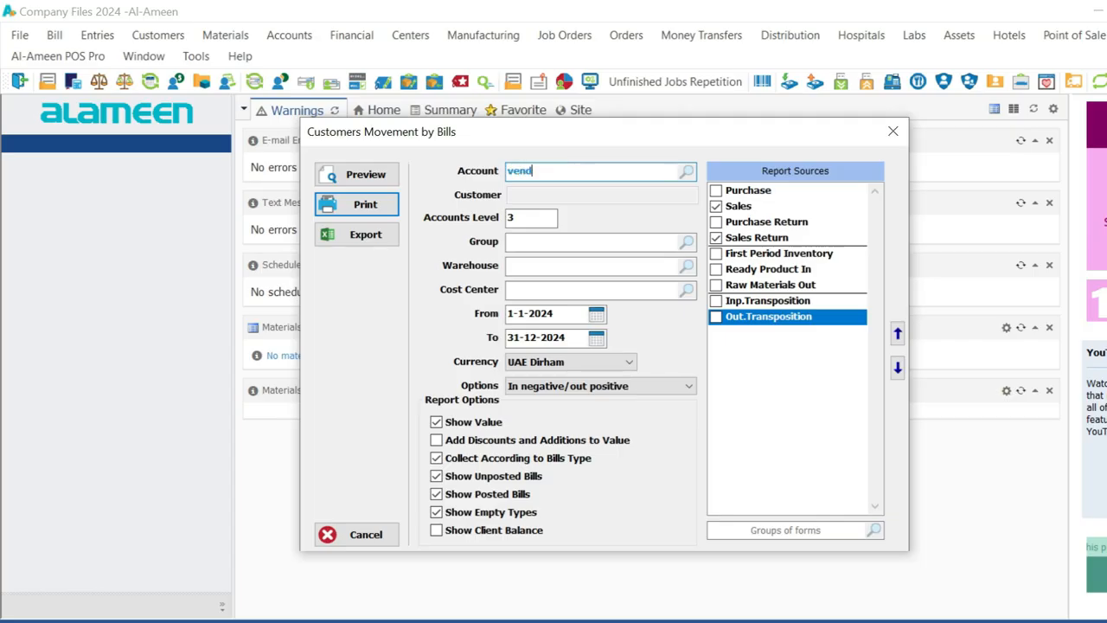
key("Return")
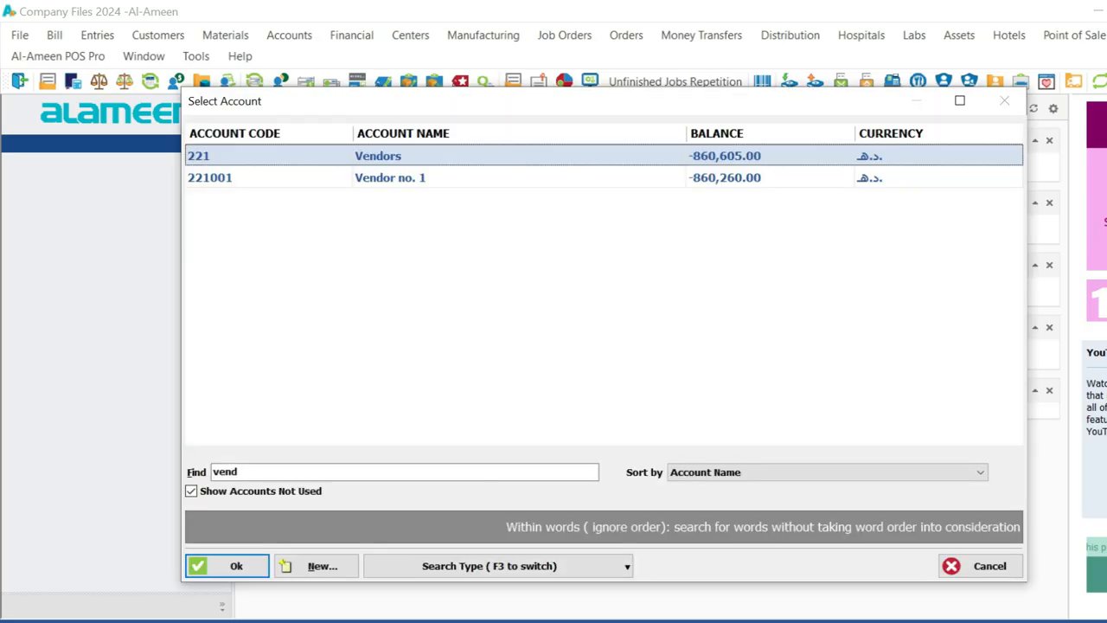
key("Return")
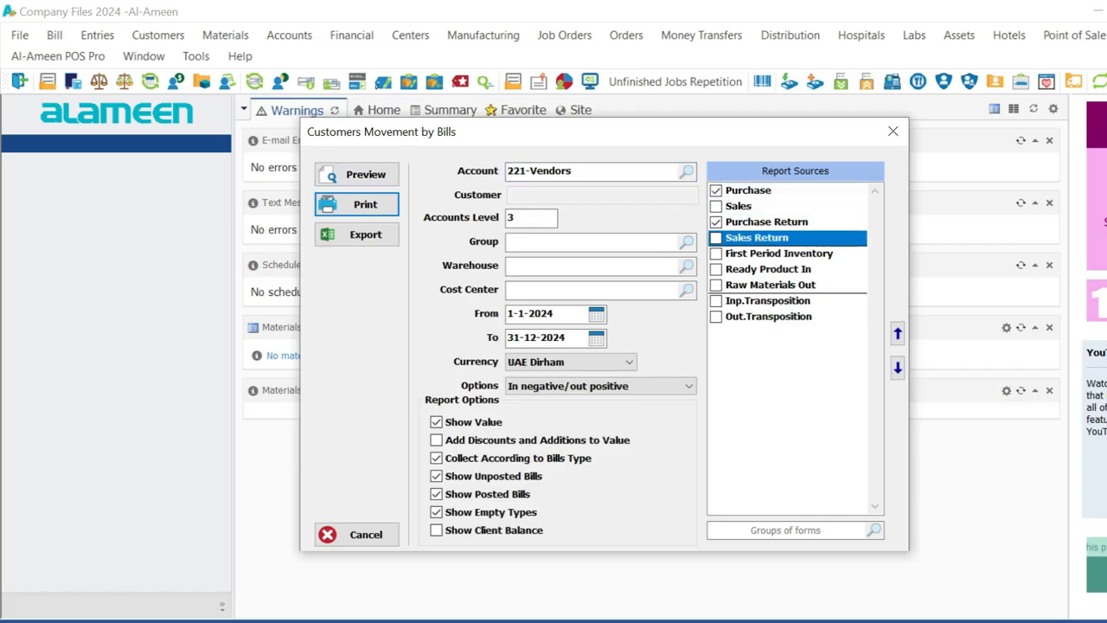
Step: Set the vendors report's value option to In positive/out negative and preview its bill type columns
left_click(601, 385)
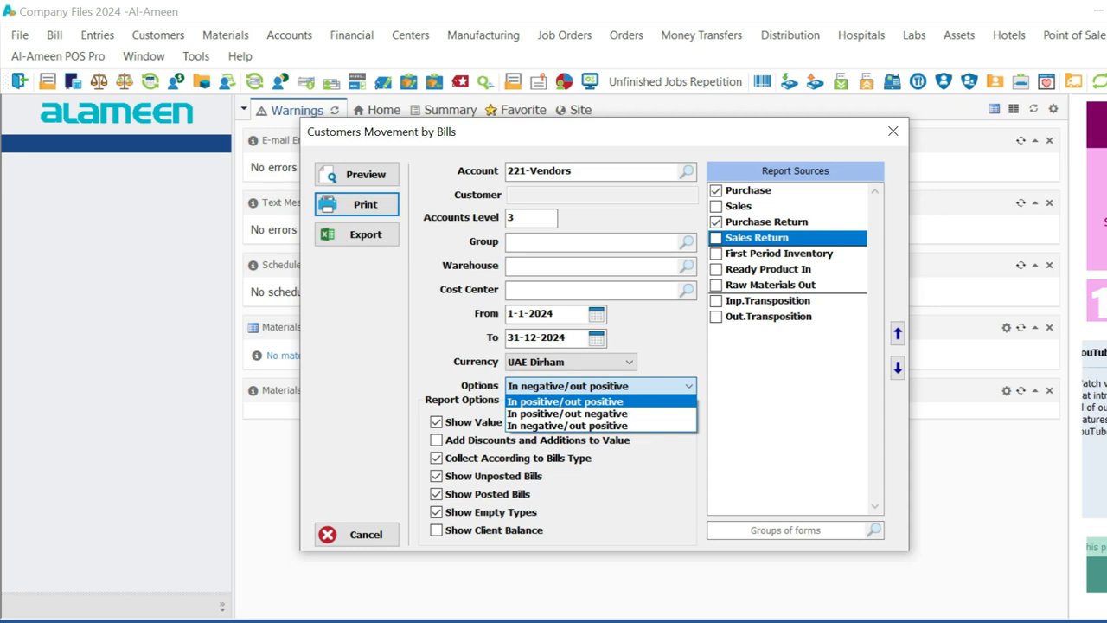
left_click(568, 413)
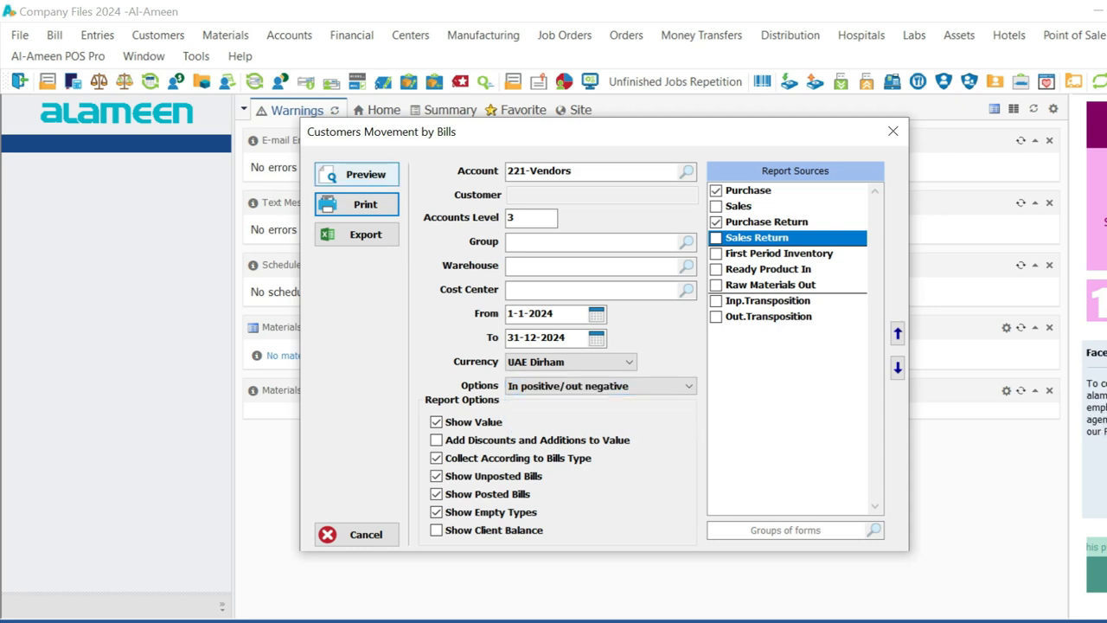
left_click(356, 174)
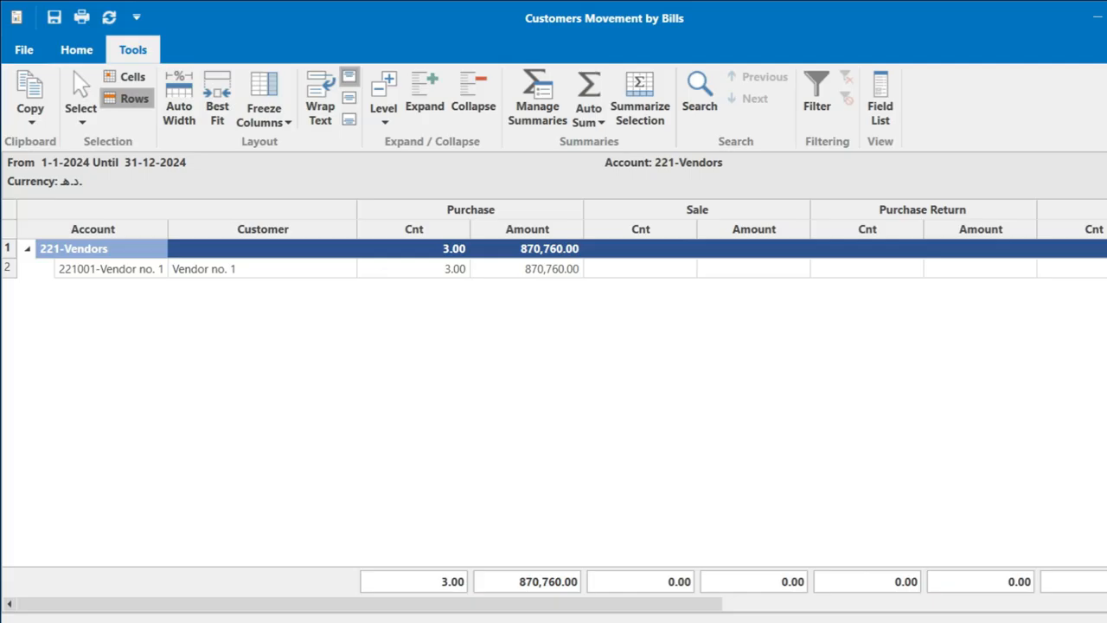
mouse_move(370, 604)
left_mouse_down()
mouse_move(828, 604)
mouse_move(370, 604)
left_mouse_up()
Step: Freeze the vendors report's Account and Customer columns with Freeze to Left, then close the report and its settings dialog
right_click(129, 248)
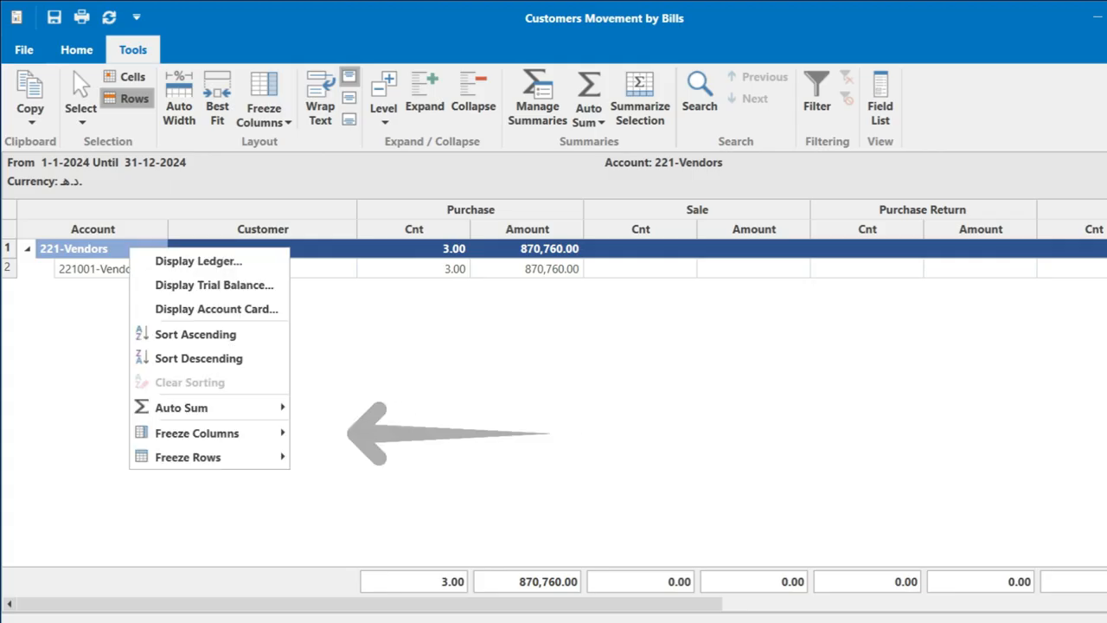
mouse_move(209, 408)
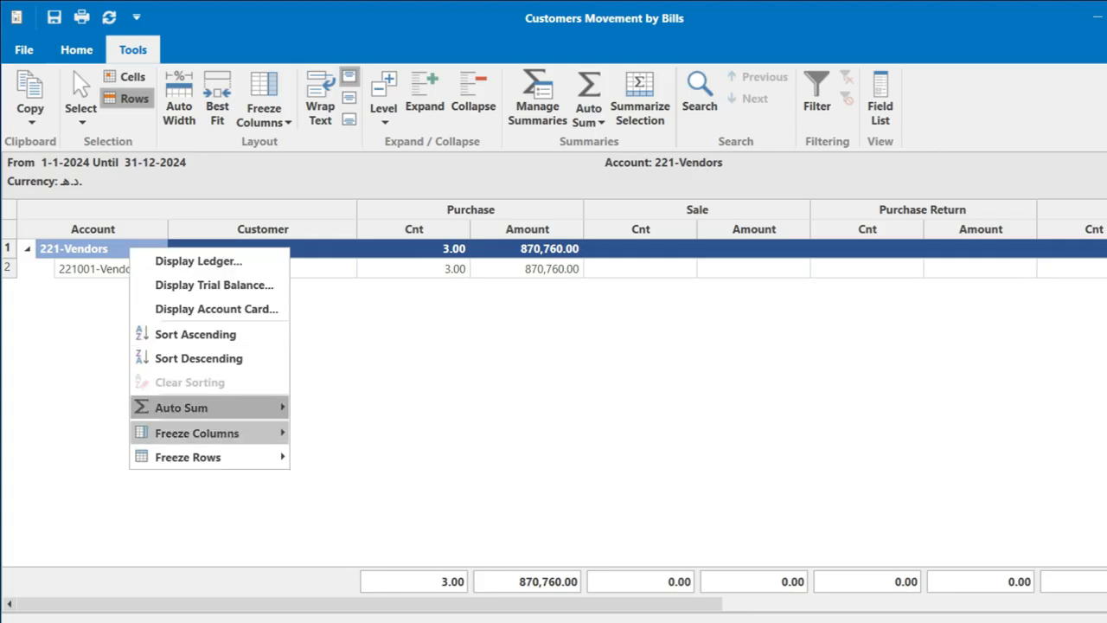
mouse_move(208, 432)
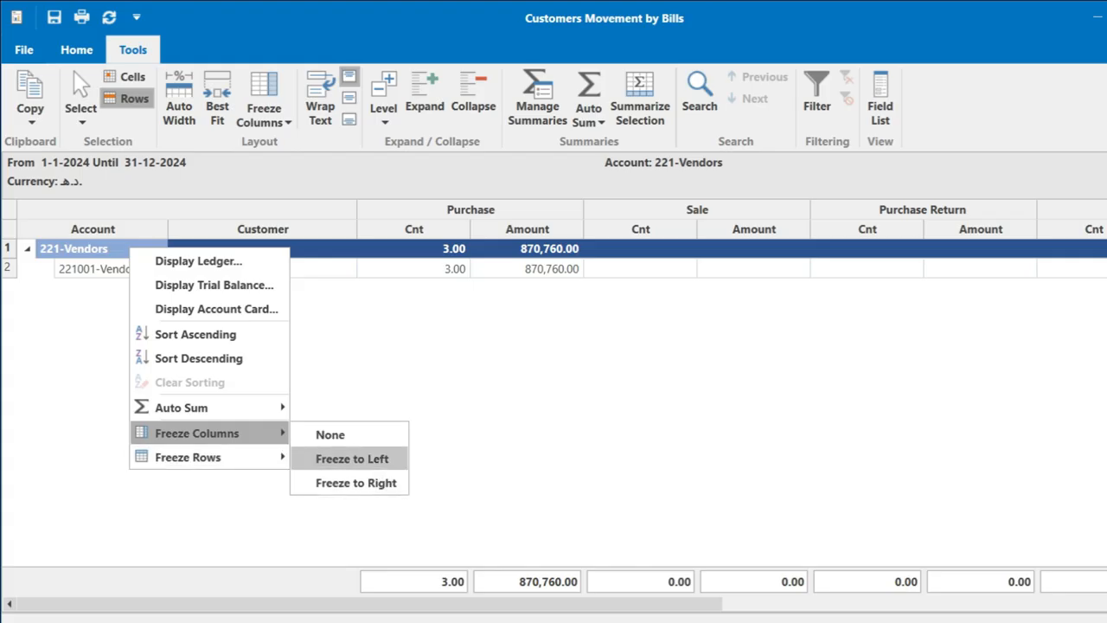
left_click(353, 459)
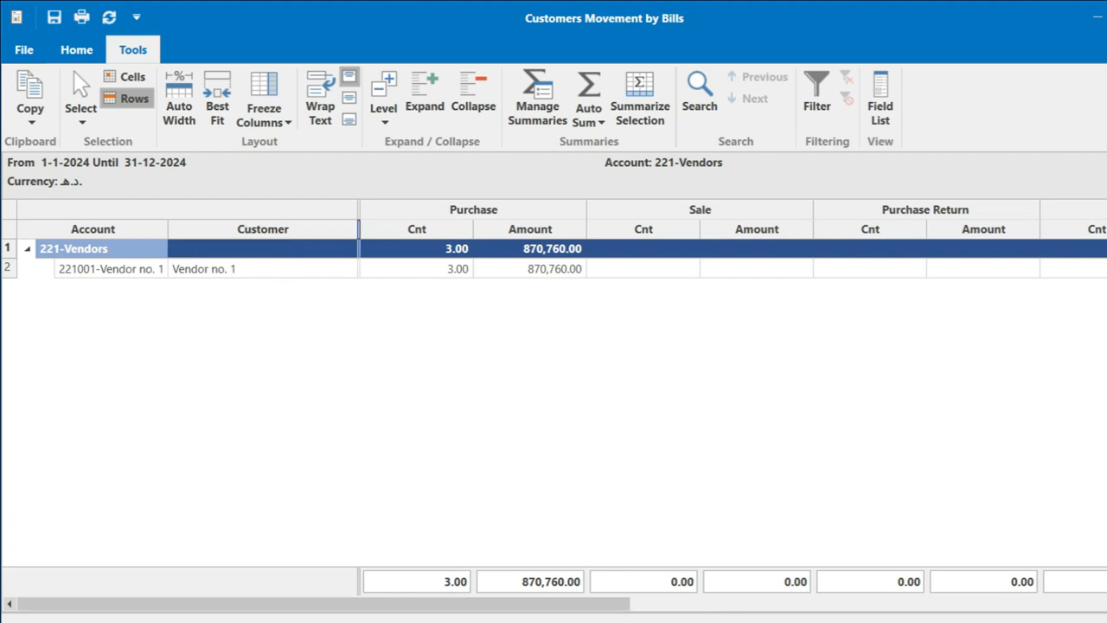
mouse_move(346, 603)
left_mouse_down()
mouse_move(908, 604)
mouse_move(346, 604)
left_mouse_up()
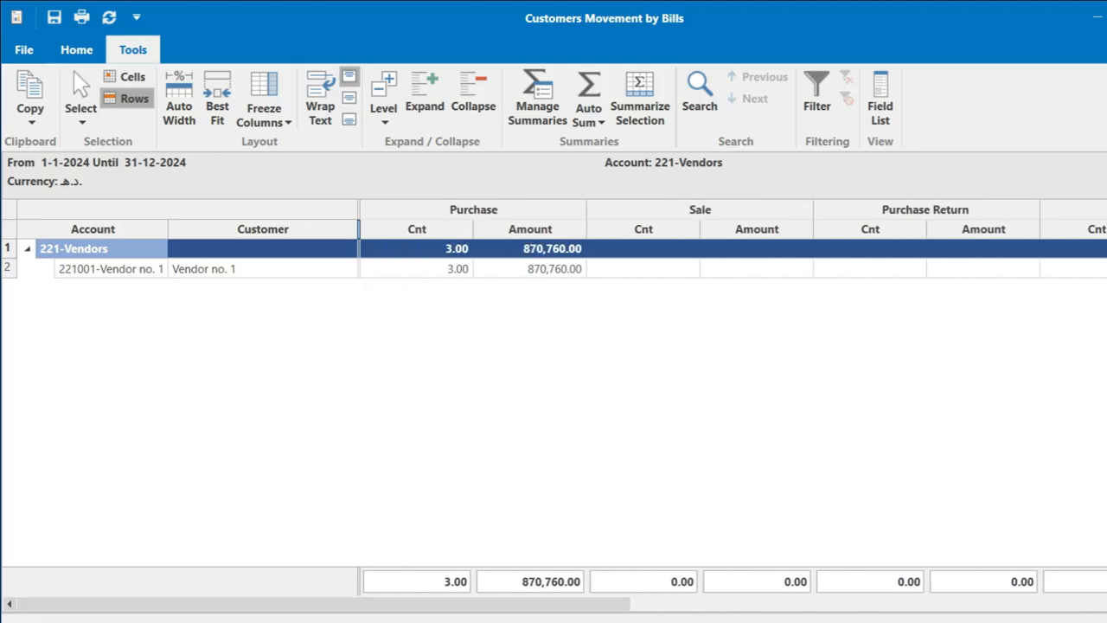
key("Escape")
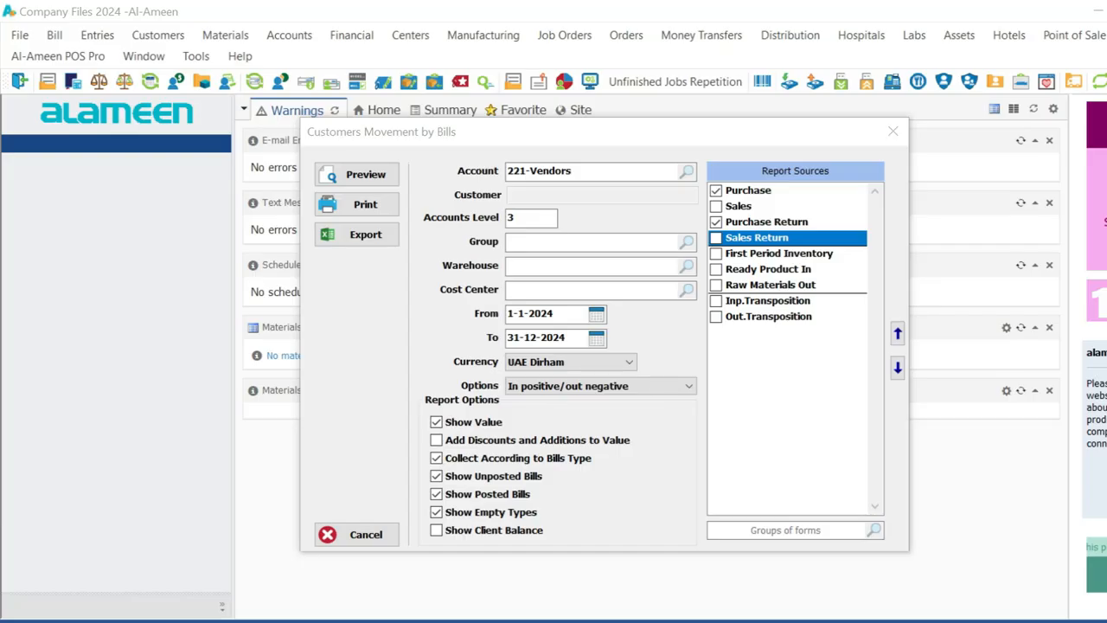
left_click(893, 131)
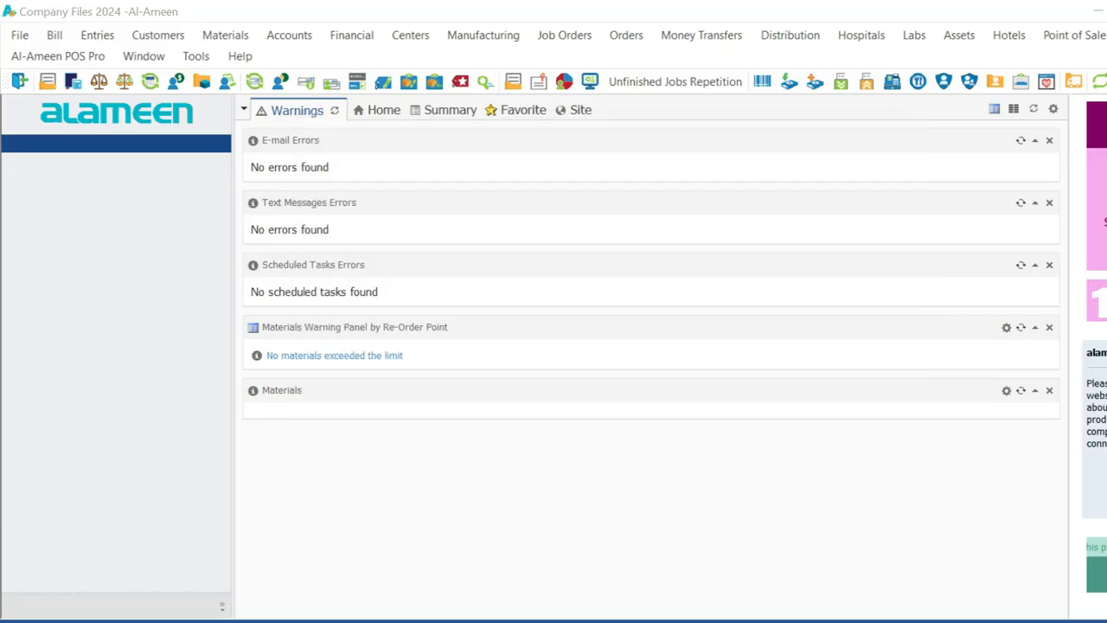